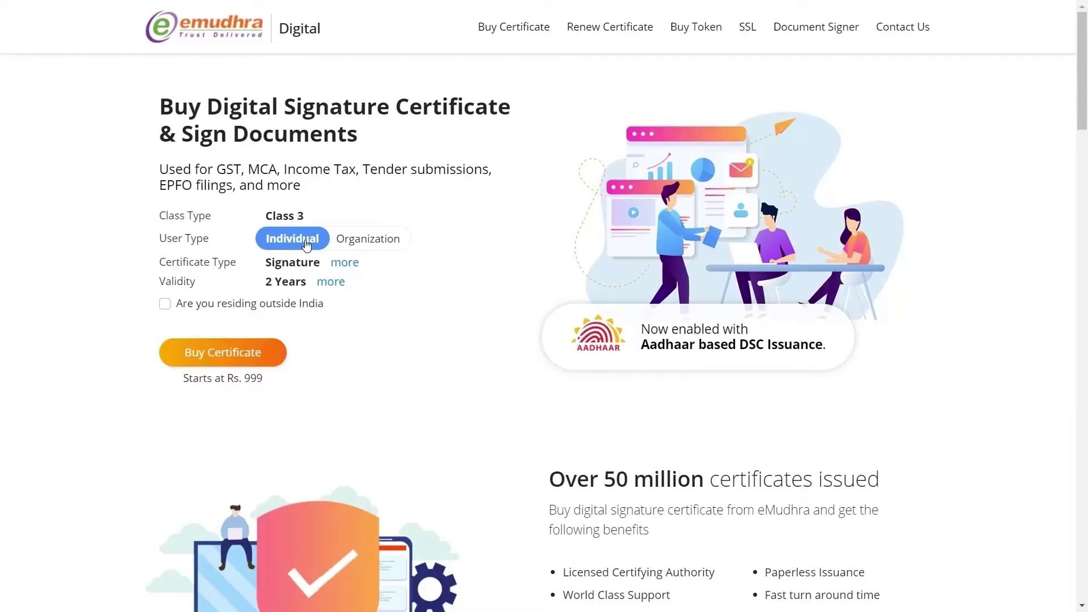
Step: Keep Signature as certificate type and 2 Years validity, then start buying the certificate
{"action": "left_click", "coordinate": [346, 264]}
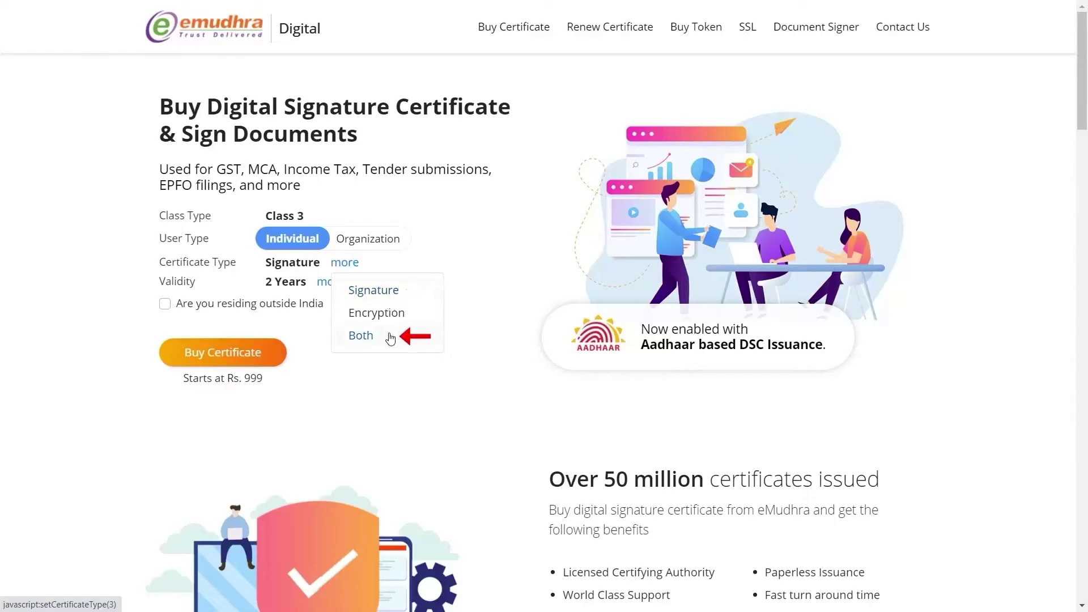
{"action": "left_click", "coordinate": [187, 288]}
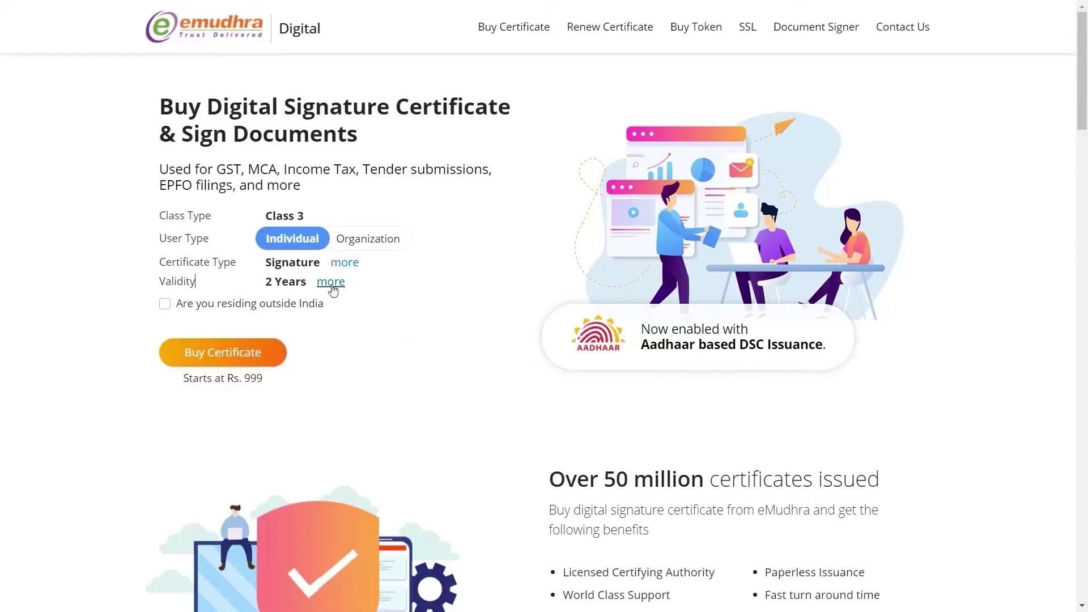
{"action": "left_click", "coordinate": [332, 283]}
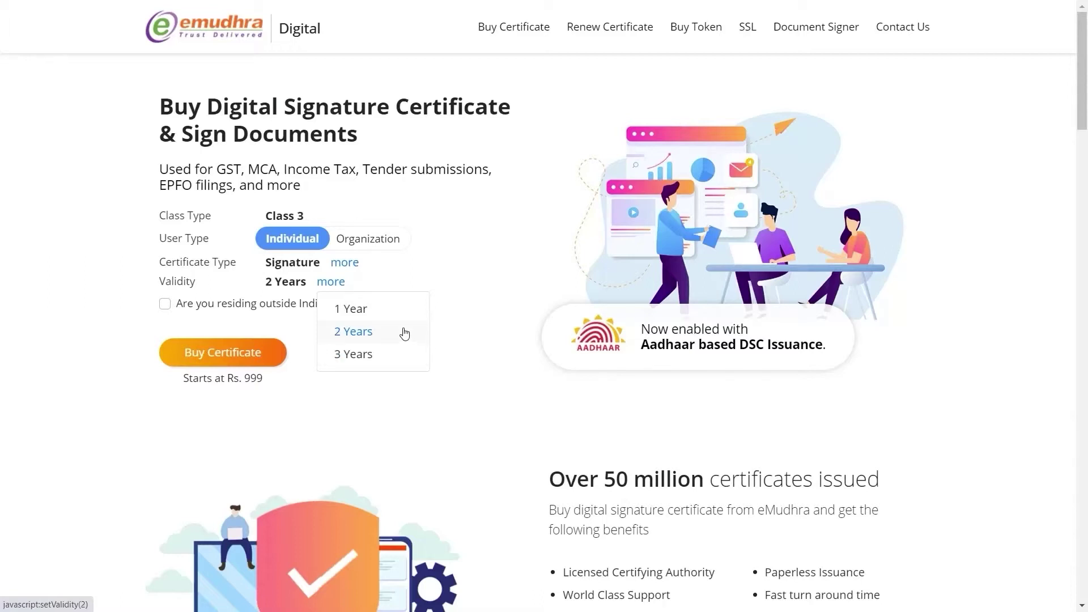
{"action": "left_click", "coordinate": [358, 333]}
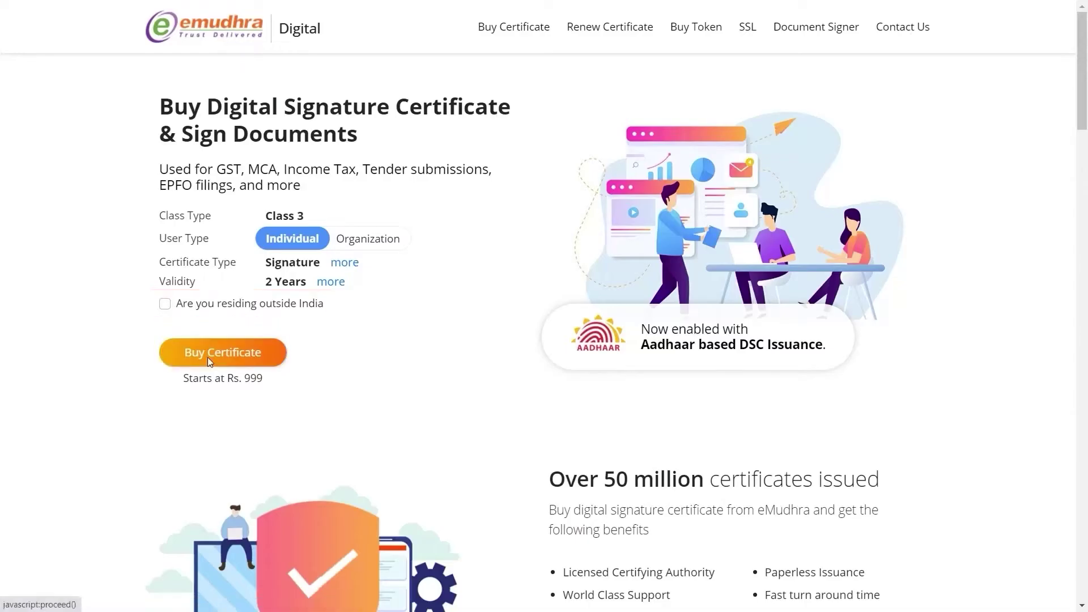
{"action": "left_click", "coordinate": [256, 361]}
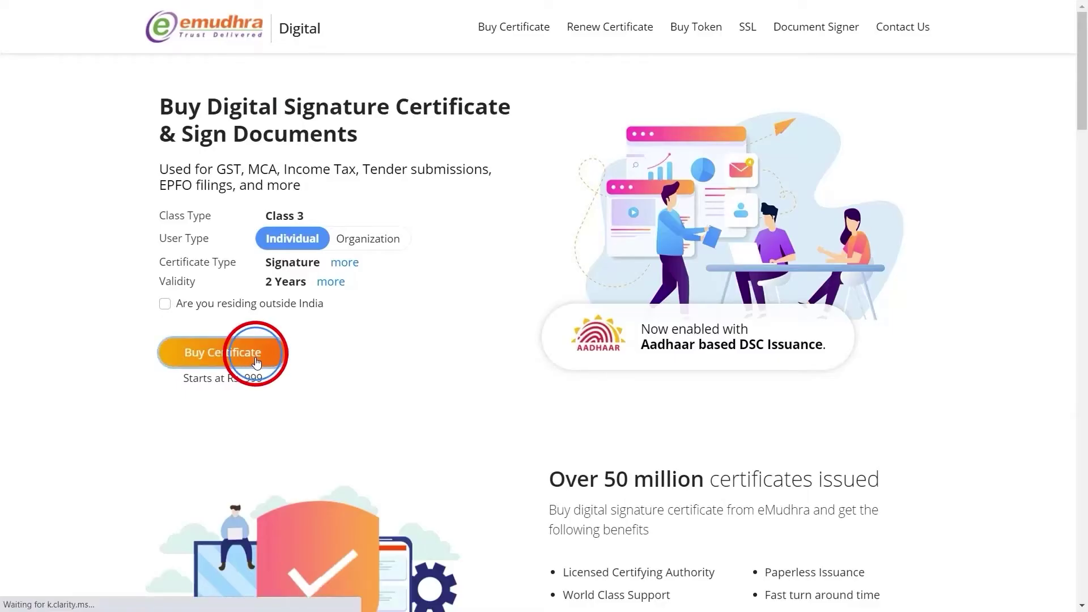
Step: Register with the applicant's name and mobile number and verify the mobile OTP
{"action": "left_click", "coordinate": [422, 234]}
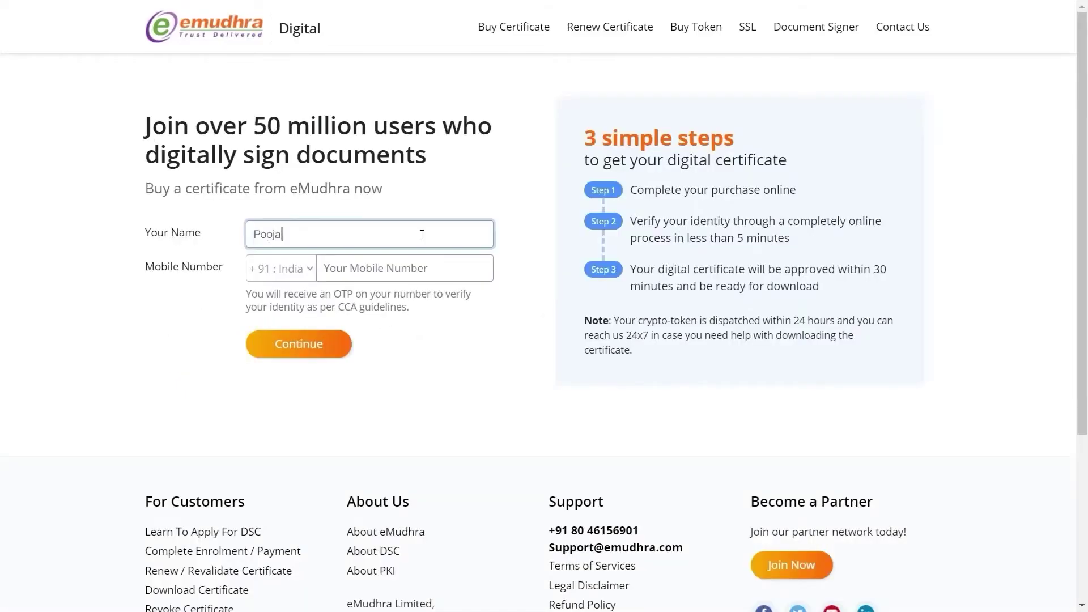
{"action": "key", "text": "Tab"}
{"action": "type", "text": "9999999999"}
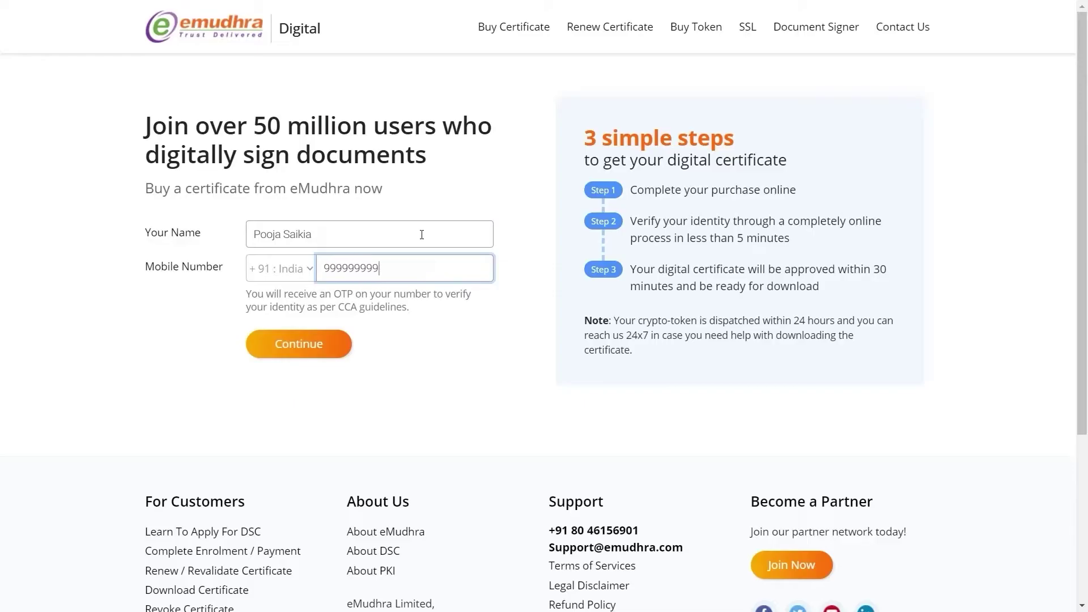
{"action": "left_click", "coordinate": [340, 354]}
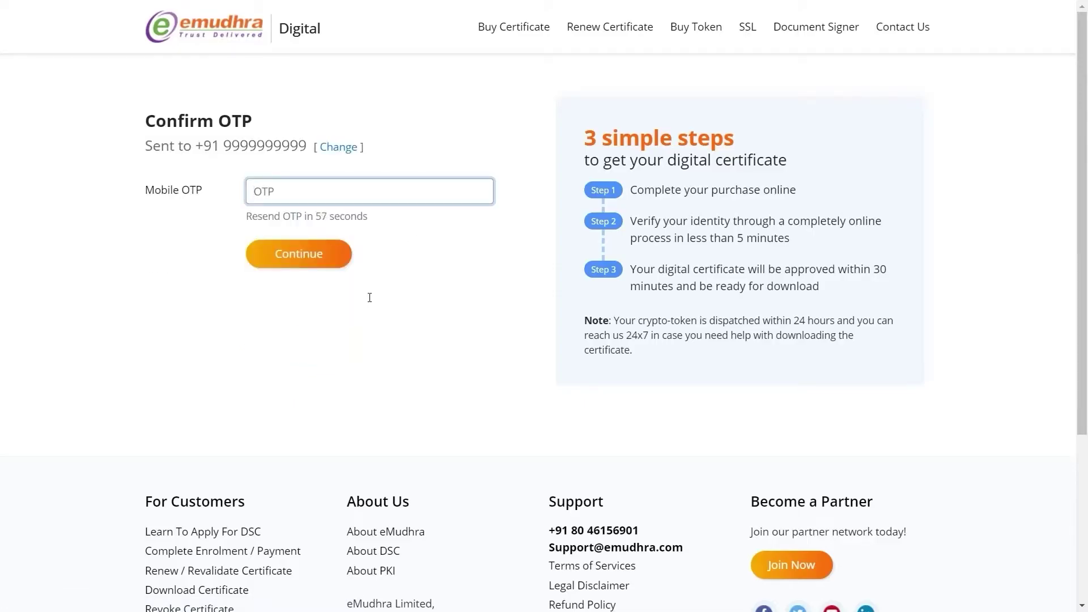
{"action": "type", "text": "123456"}
{"action": "left_click", "coordinate": [287, 257]}
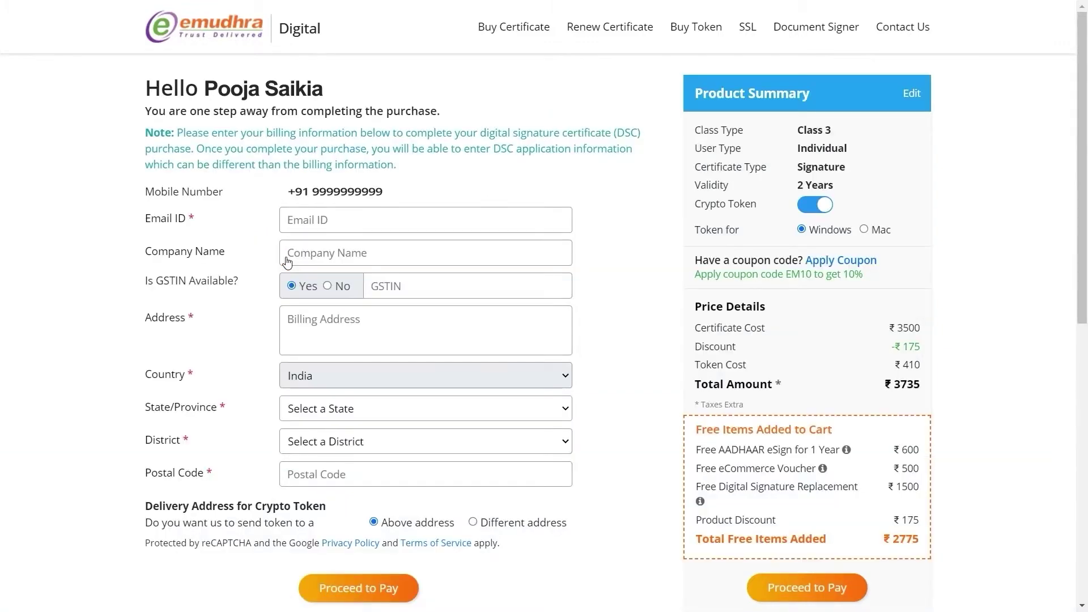
Step: Fill billing e-mail, company eMudhra Limited, no GSTIN, and address in Karnataka, Bengaluru district
{"action": "left_click", "coordinate": [398, 214]}
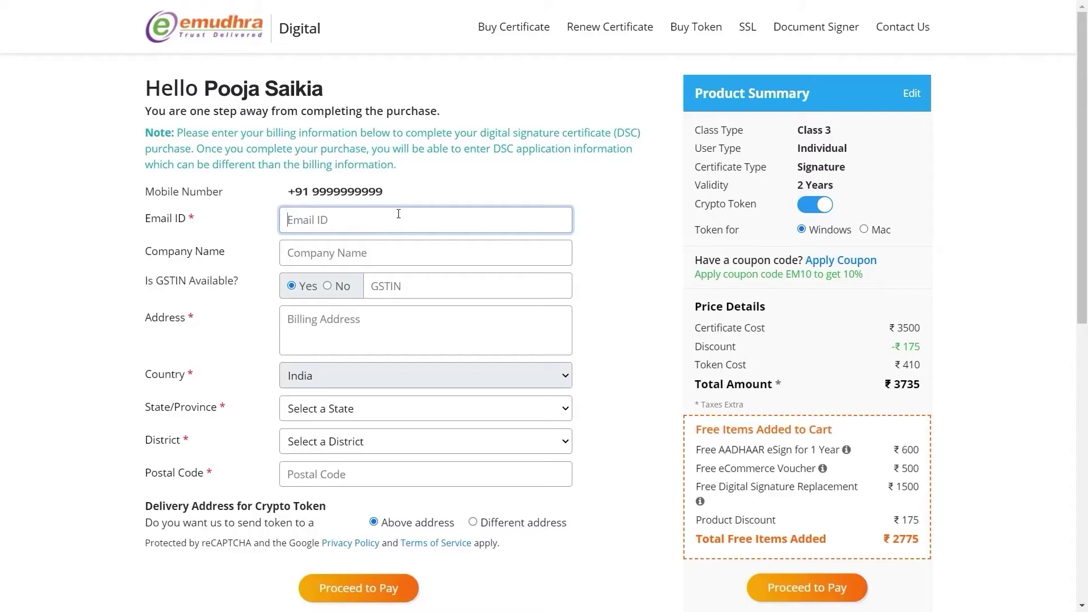
{"action": "left_click", "coordinate": [327, 286]}
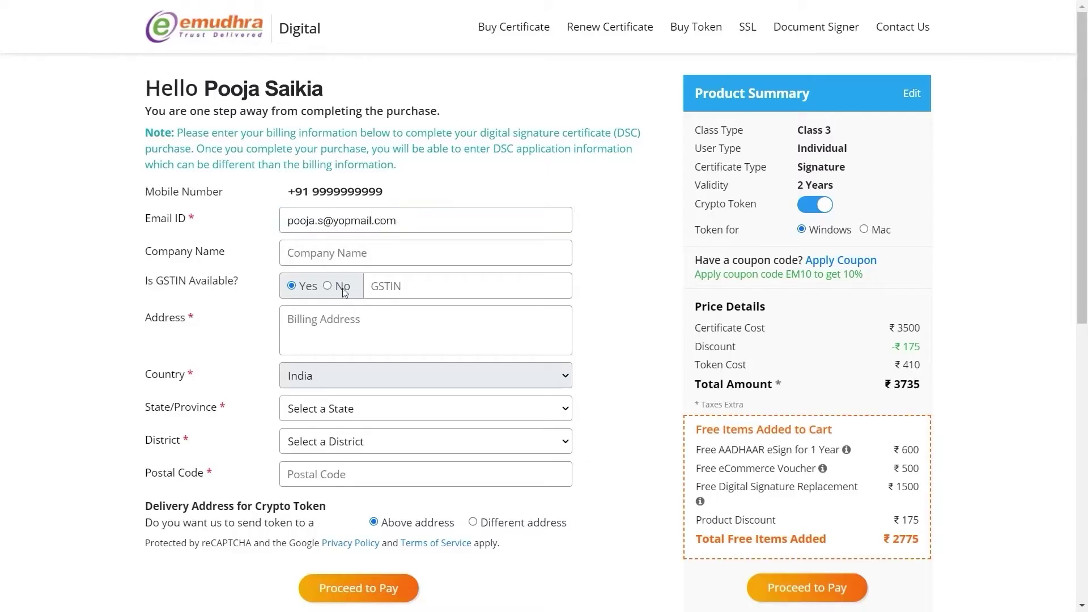
{"action": "left_click", "coordinate": [335, 316]}
{"action": "type", "text": "Bangalore"}
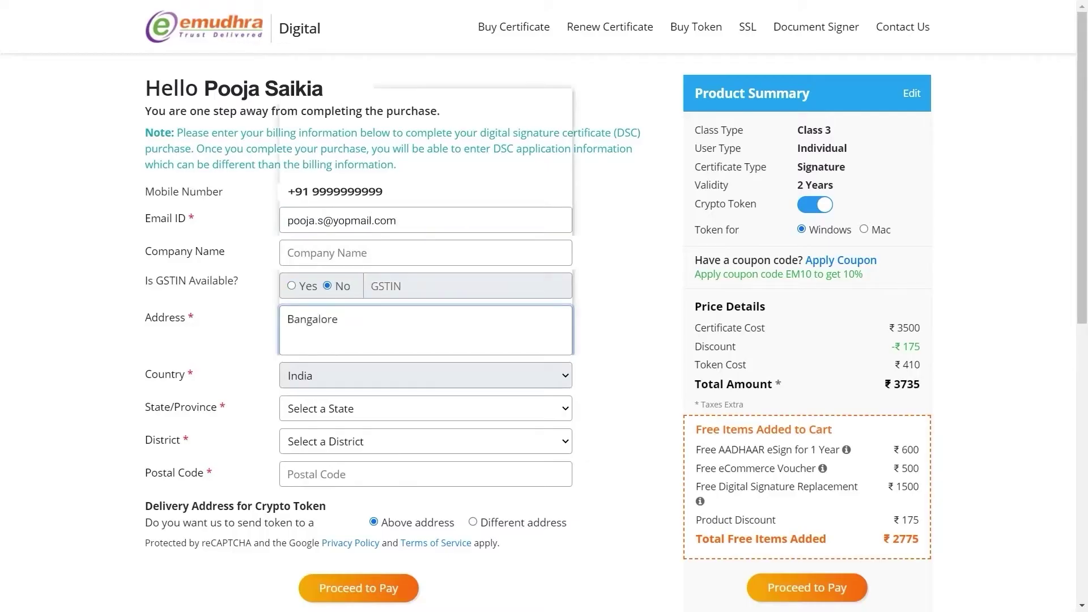
{"action": "left_click", "coordinate": [343, 408]}
{"action": "left_click", "coordinate": [343, 358]}
{"action": "left_click", "coordinate": [347, 447]}
{"action": "left_click", "coordinate": [362, 474]}
{"action": "type", "text": "56"}
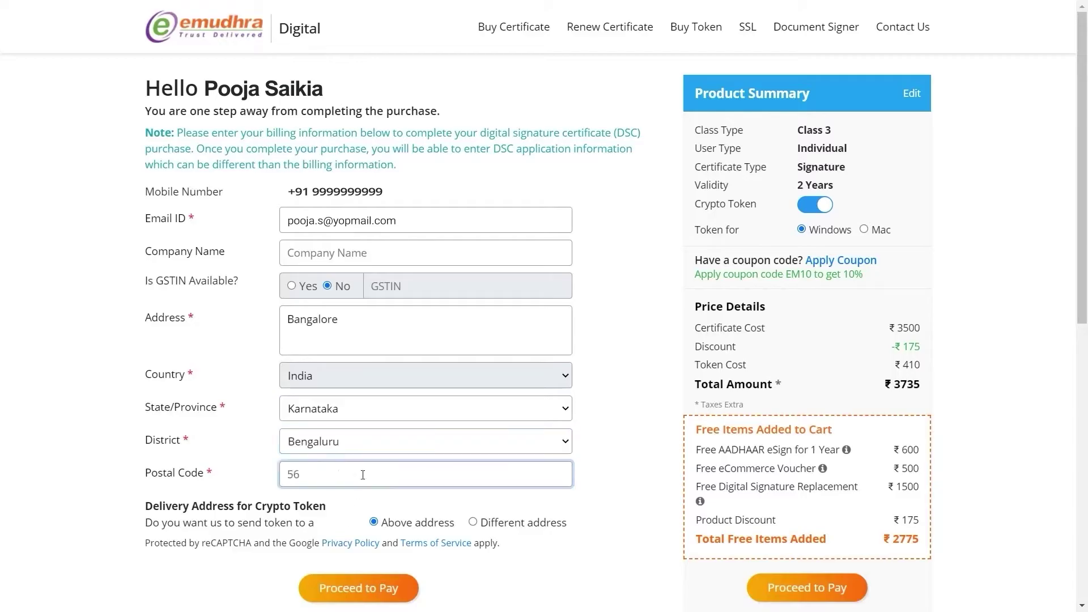
{"action": "type", "text": "0102"}
{"action": "left_click", "coordinate": [391, 249]}
{"action": "type", "text": "e"}
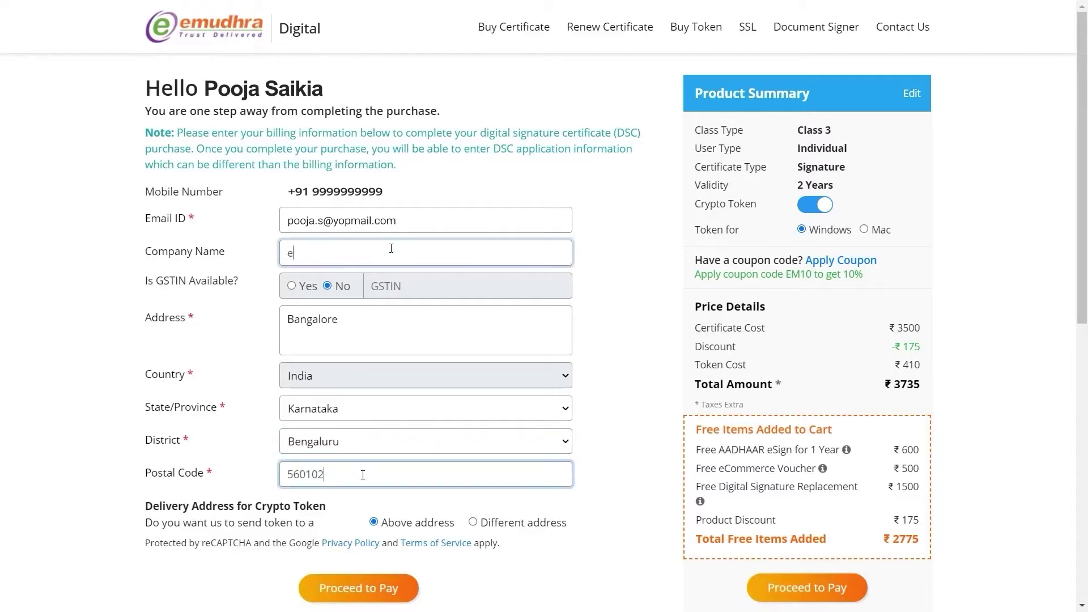
{"action": "type", "text": "Mudhra Limited"}
Step: Keep the crypto token delivery set to the billing address above
{"action": "scroll", "coordinate": [233, 455], "scroll_direction": "down", "scroll_amount": 1}
{"action": "left_click_drag", "start_coordinate": [143, 439], "coordinate": [357, 443]}
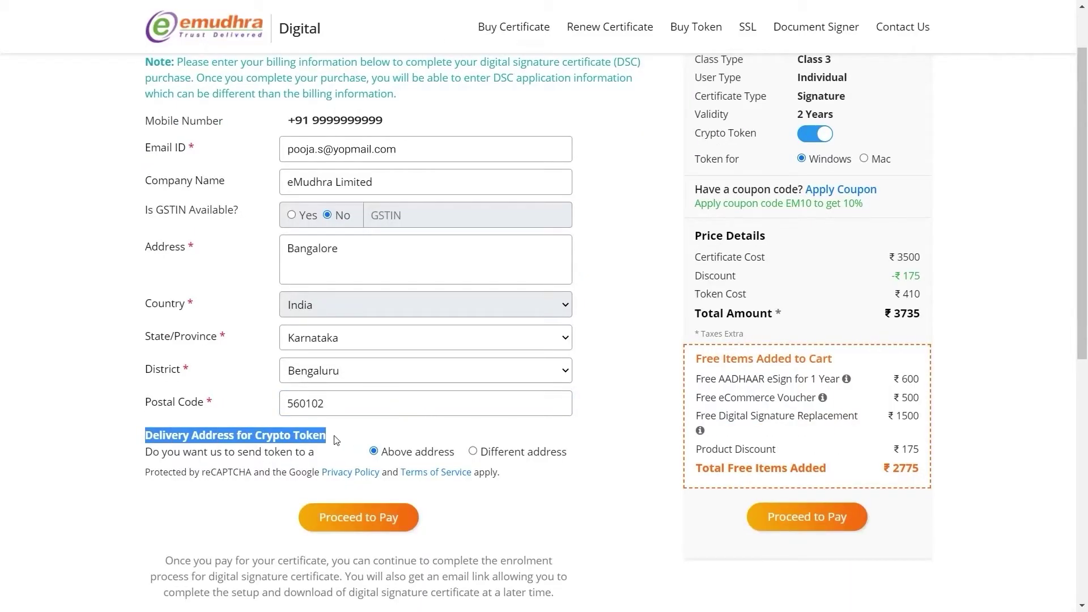
{"action": "left_click", "coordinate": [510, 455]}
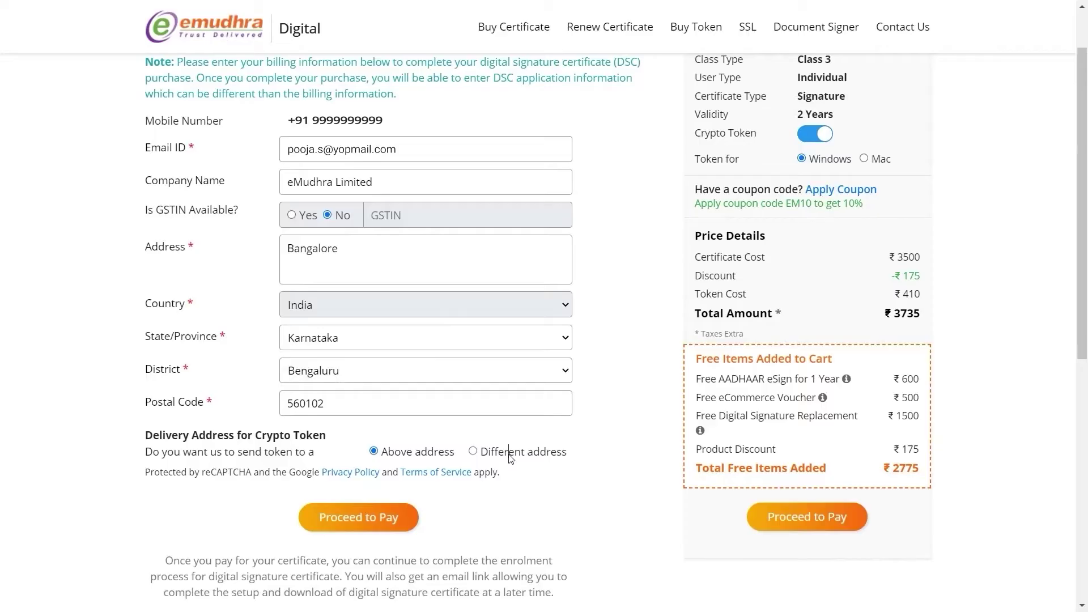
{"action": "left_click", "coordinate": [473, 452]}
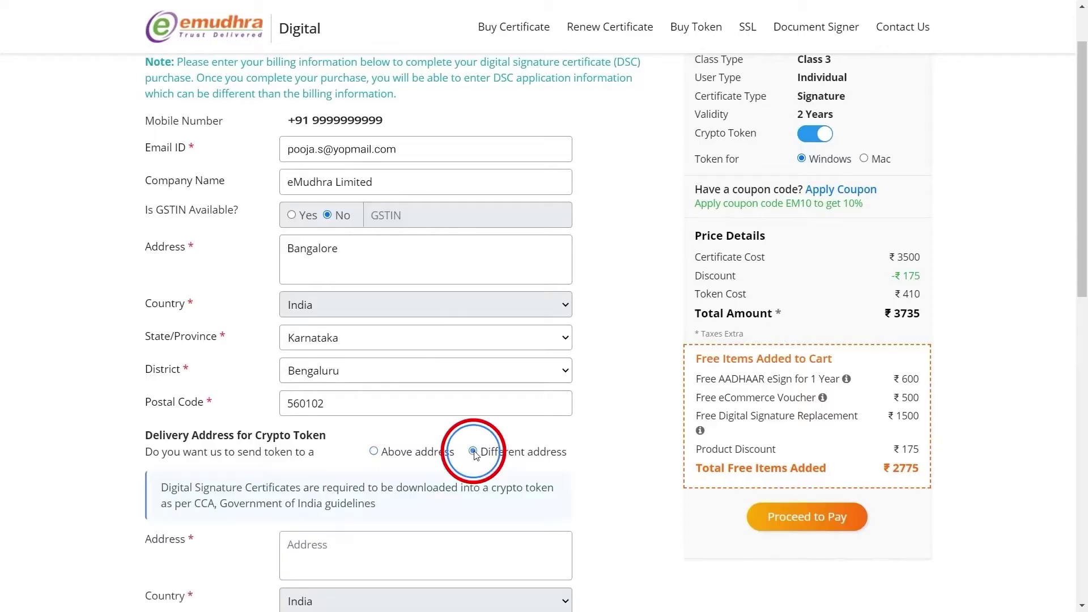
{"action": "scroll", "coordinate": [395, 545], "scroll_direction": "down", "scroll_amount": 3}
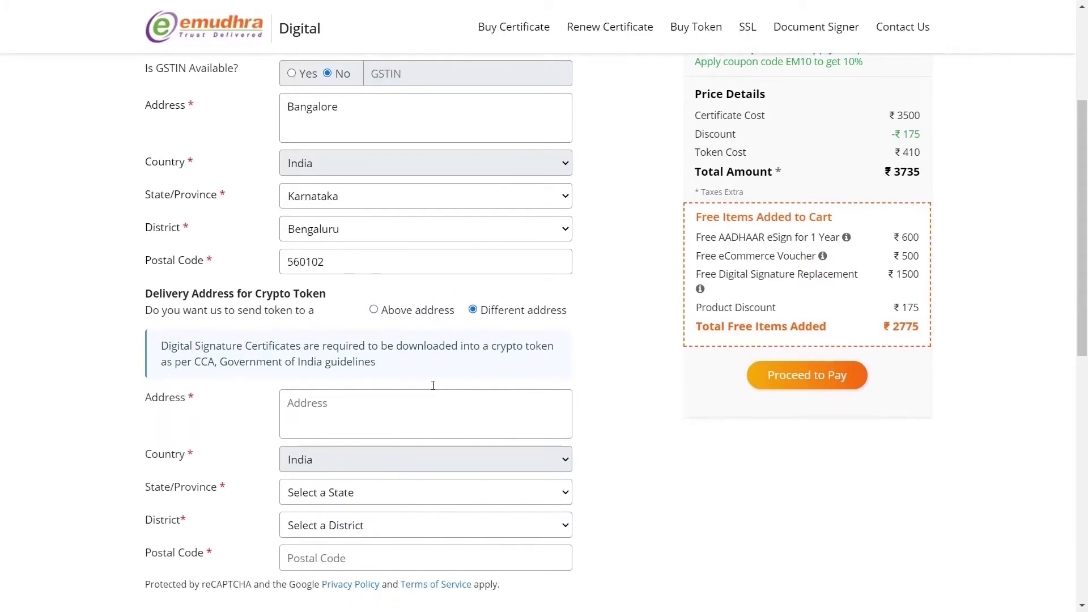
{"action": "left_click", "coordinate": [370, 311]}
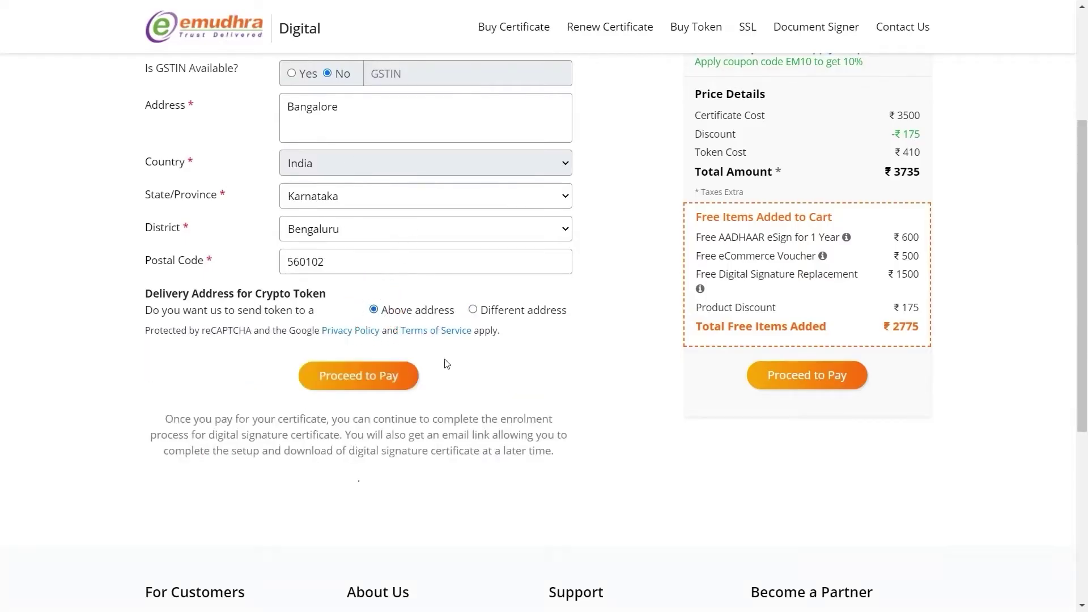
{"action": "scroll", "coordinate": [447, 364], "scroll_direction": "up", "scroll_amount": 2}
{"action": "scroll", "coordinate": [447, 363], "scroll_direction": "up", "scroll_amount": 2}
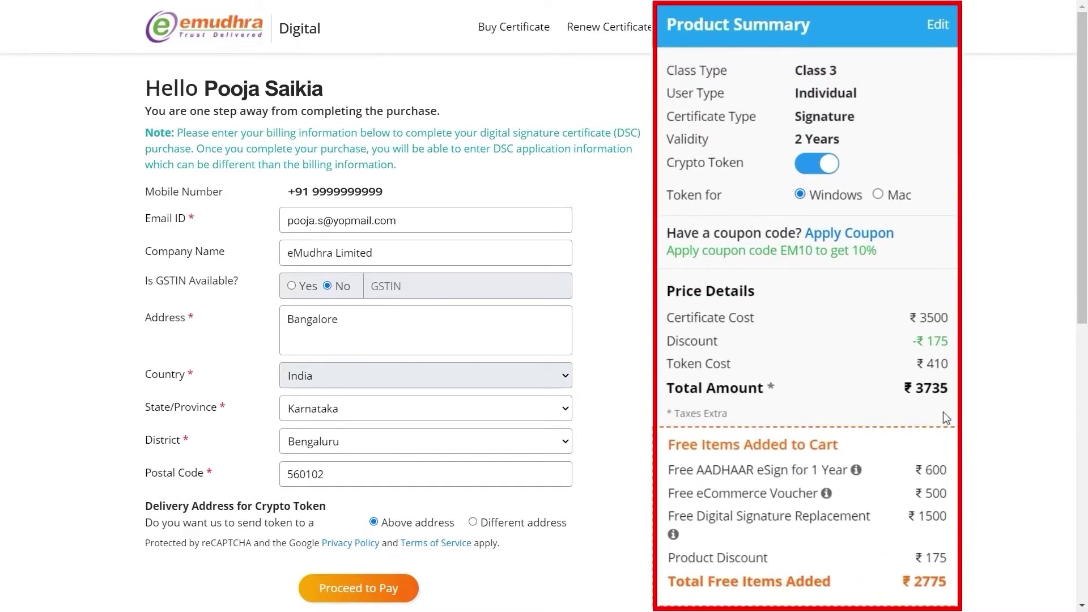
Step: Choose the crypto token for Mac in the Product Summary and proceed to pay
{"action": "left_click_drag", "start_coordinate": [679, 341], "coordinate": [913, 388]}
{"action": "scroll", "coordinate": [811, 107], "scroll_direction": "down", "scroll_amount": 2}
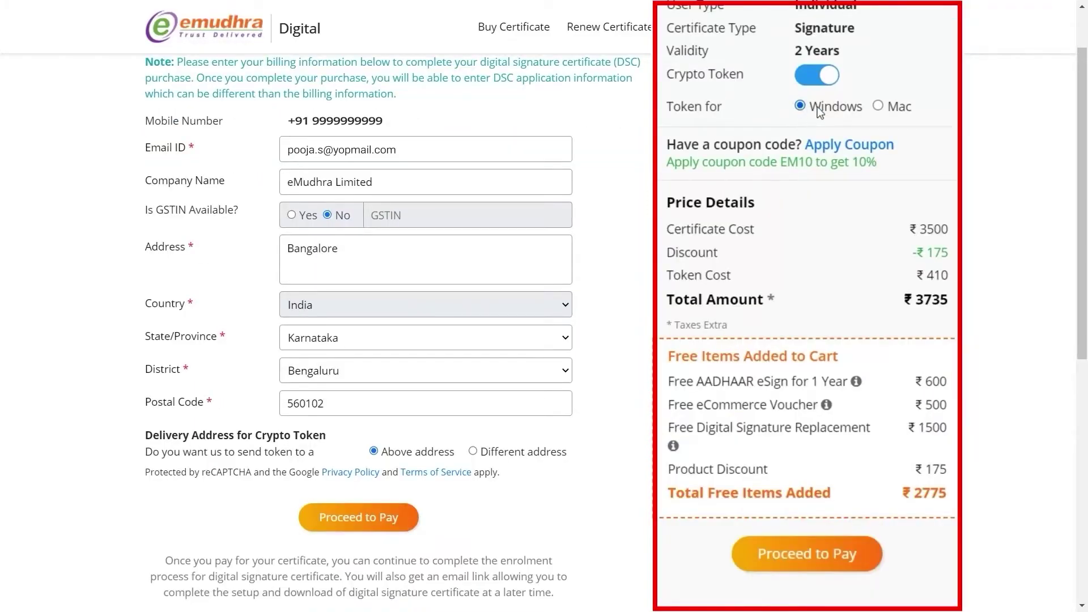
{"action": "left_click", "coordinate": [880, 107]}
{"action": "left_click", "coordinate": [788, 558]}
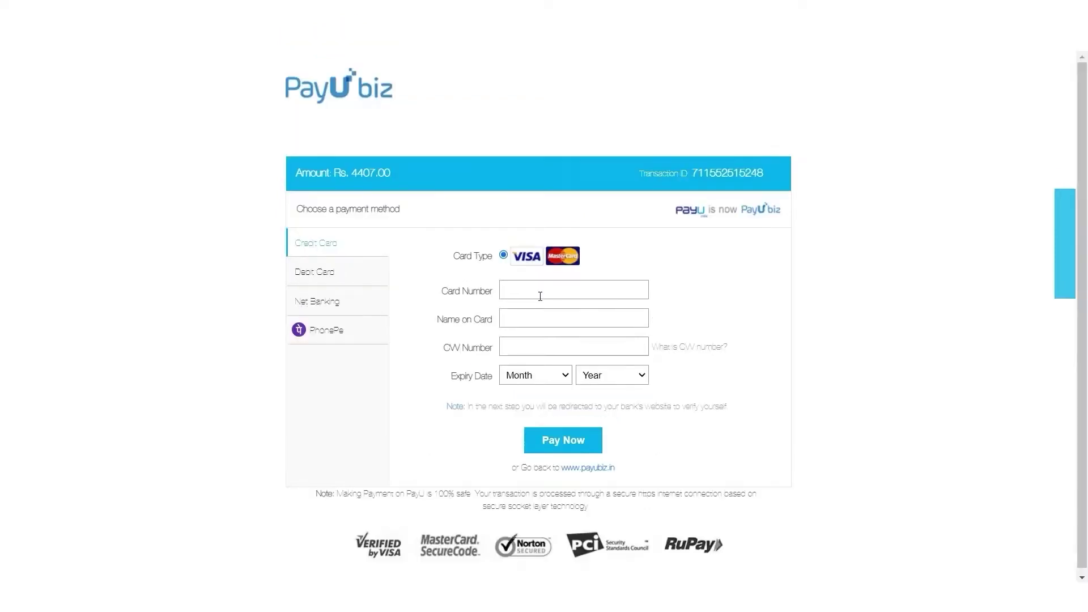
Step: Pay by credit card with the card number, name Test, CVV and expiry July 2026
{"action": "type", "text": "1234567891234567"}
{"action": "left_click", "coordinate": [550, 320]}
{"action": "type", "text": "Test"}
{"action": "key", "text": "Tab"}
{"action": "type", "text": "123"}
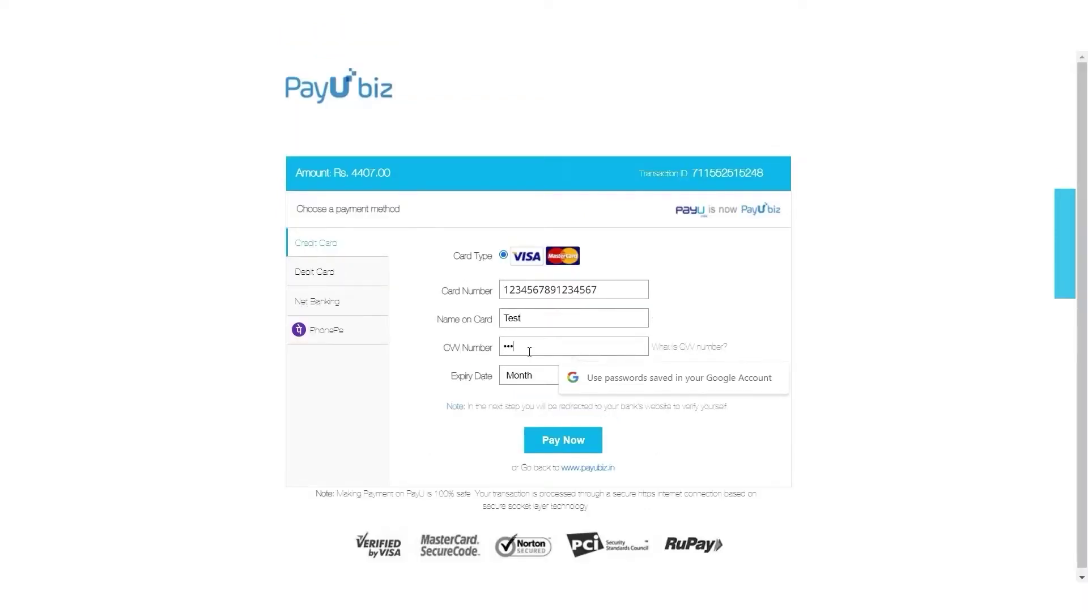
{"action": "left_click", "coordinate": [552, 375]}
{"action": "left_click", "coordinate": [520, 492]}
{"action": "left_click", "coordinate": [612, 391]}
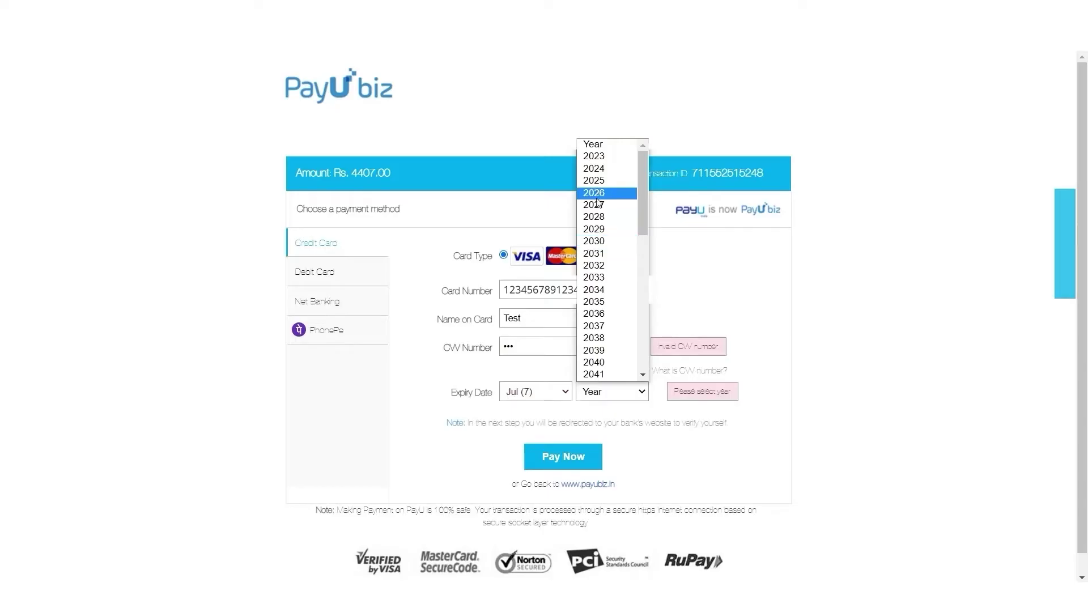
{"action": "left_click", "coordinate": [595, 191]}
{"action": "left_click", "coordinate": [563, 461]}
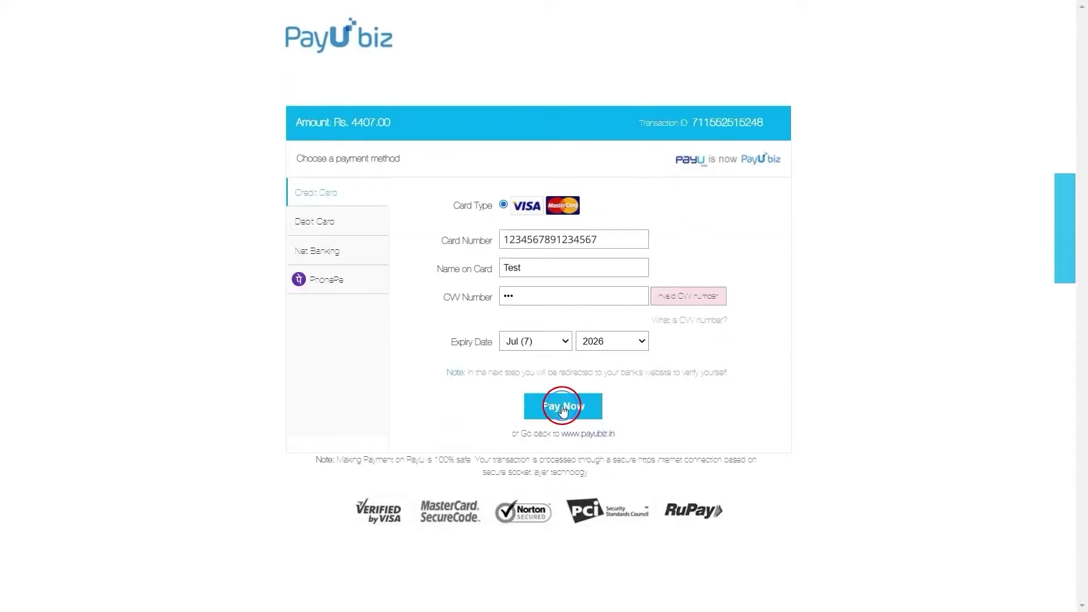
Step: Enter the payment OTP on the AXIS simulator page and submit it
{"action": "left_click", "coordinate": [494, 157]}
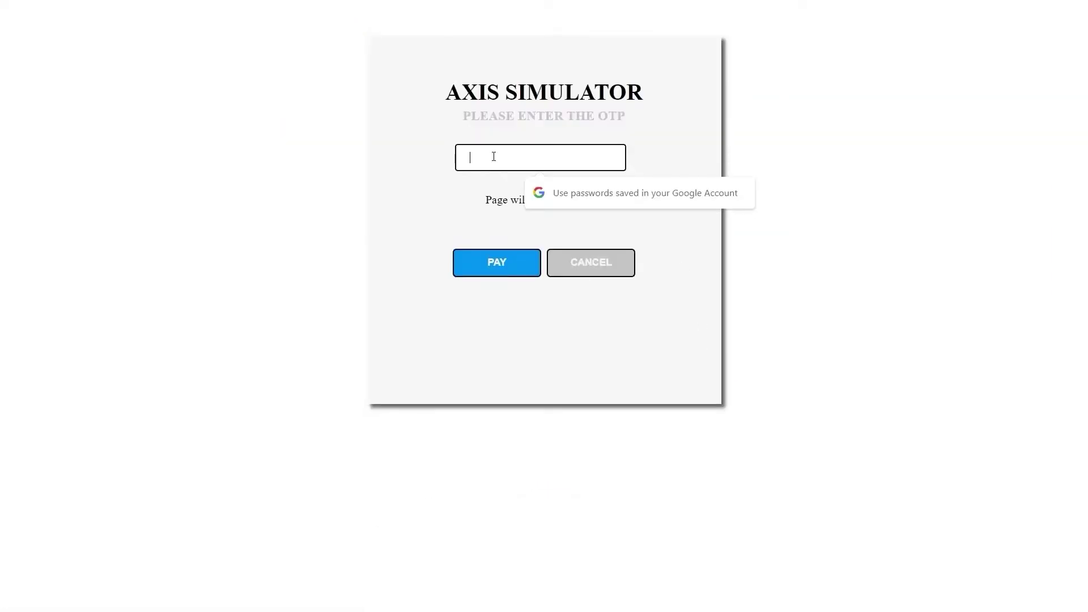
{"action": "type", "text": "123456"}
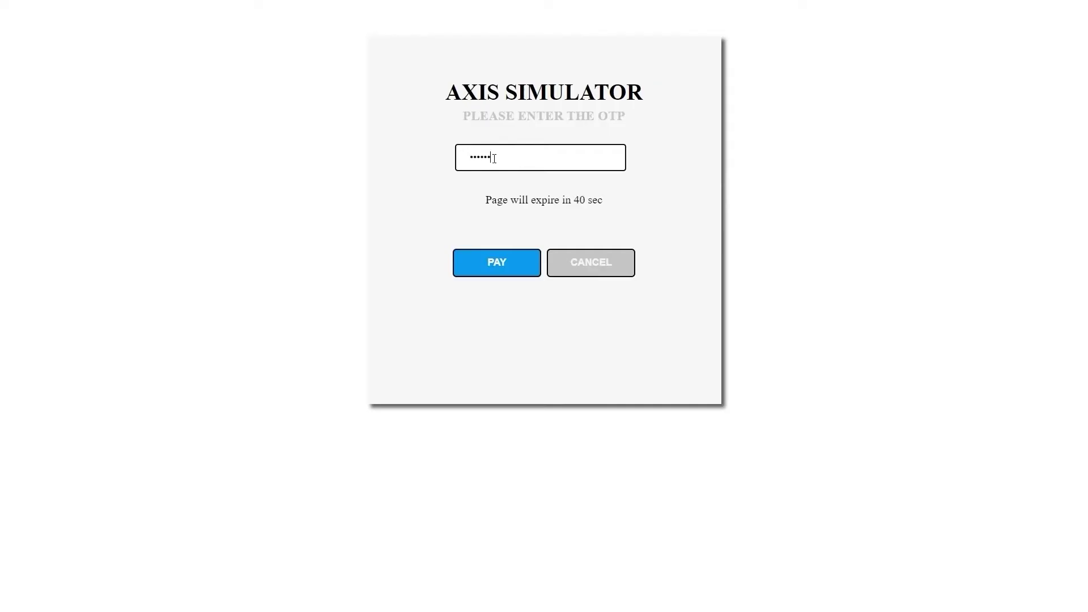
{"action": "left_click", "coordinate": [498, 262]}
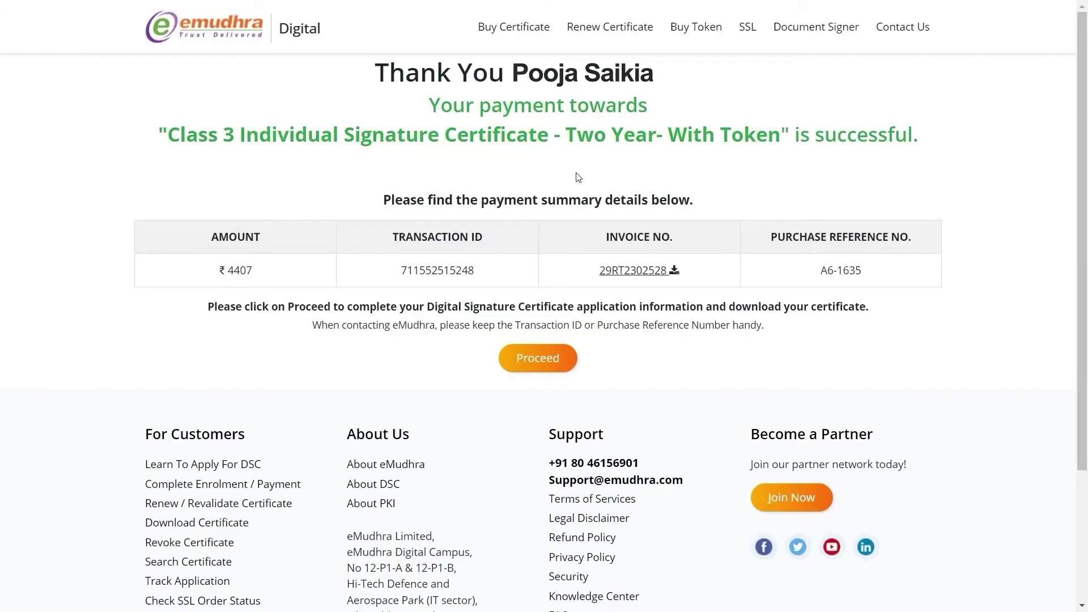
Step: Download the invoice PDF and continue to the Paperless DSC Issuance page
{"action": "left_click", "coordinate": [638, 274]}
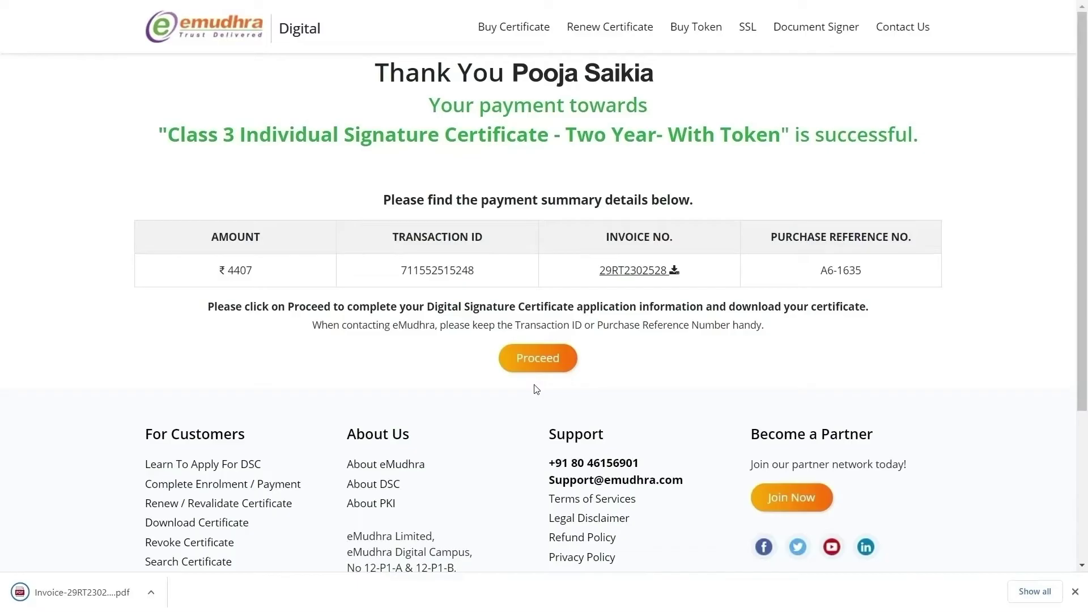
{"action": "left_click", "coordinate": [555, 368]}
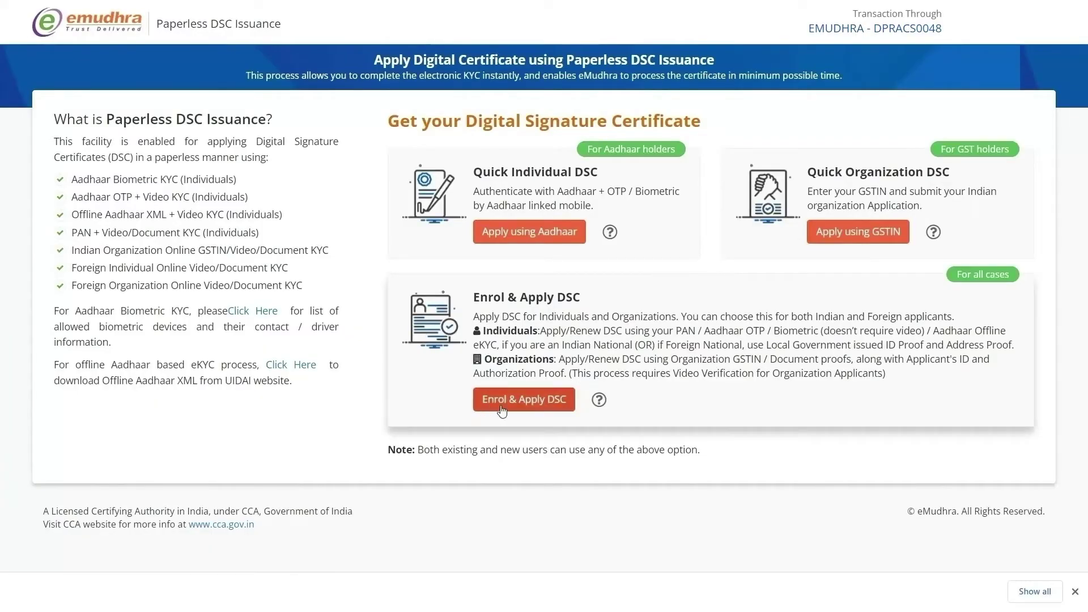
Step: Choose Enrol & Apply DSC with Individual (PAN/Aadhaar) as the KYC mode
{"action": "left_click", "coordinate": [543, 410]}
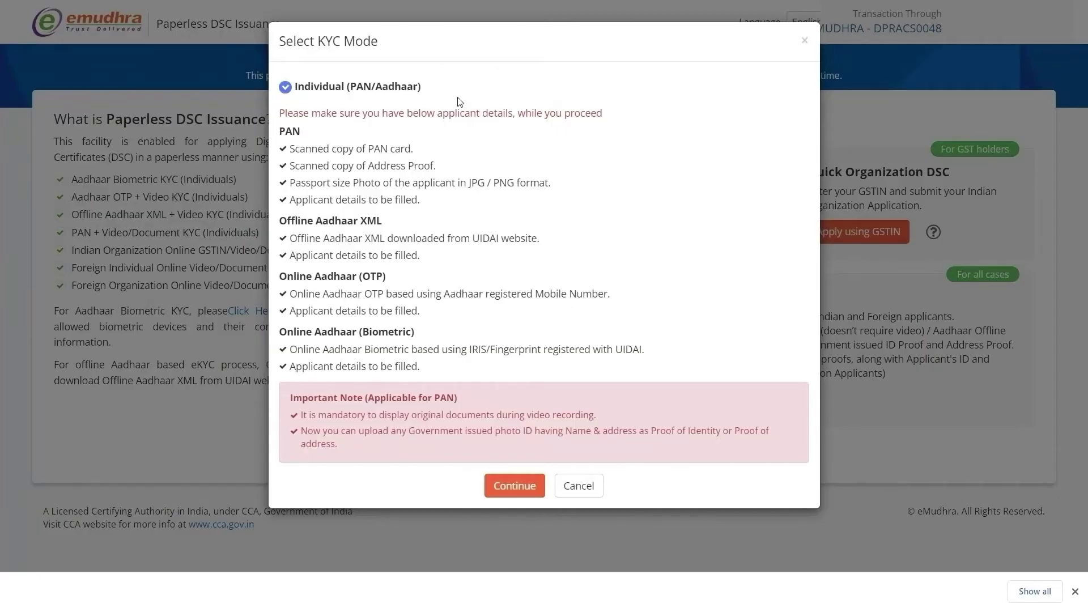
{"action": "left_click", "coordinate": [521, 494]}
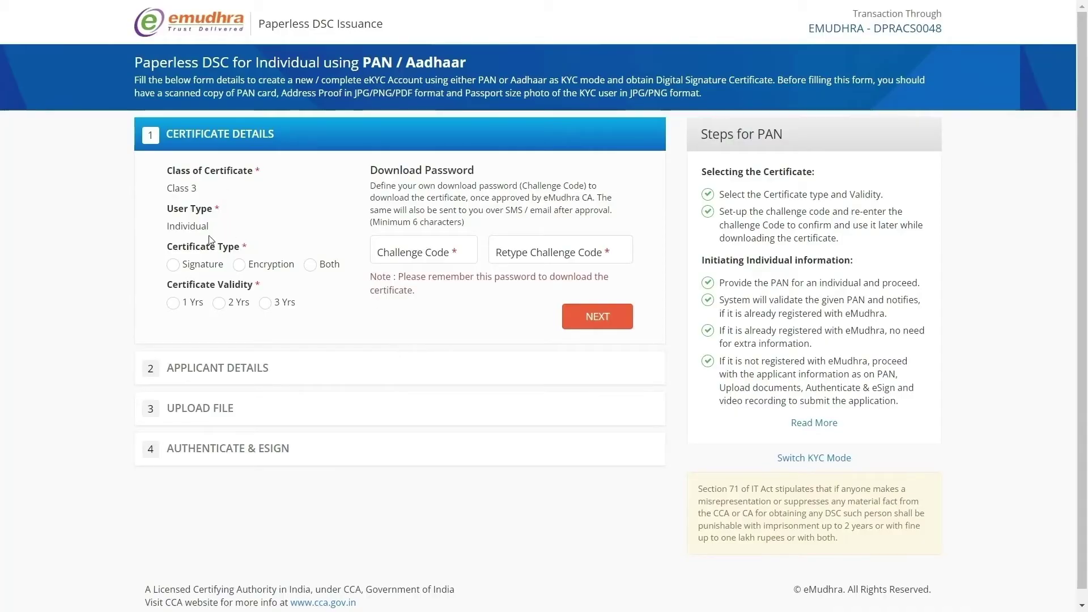
Step: Set Signature type and 2 Yrs validity, enter and confirm the challenge code, and submit
{"action": "left_click", "coordinate": [180, 265]}
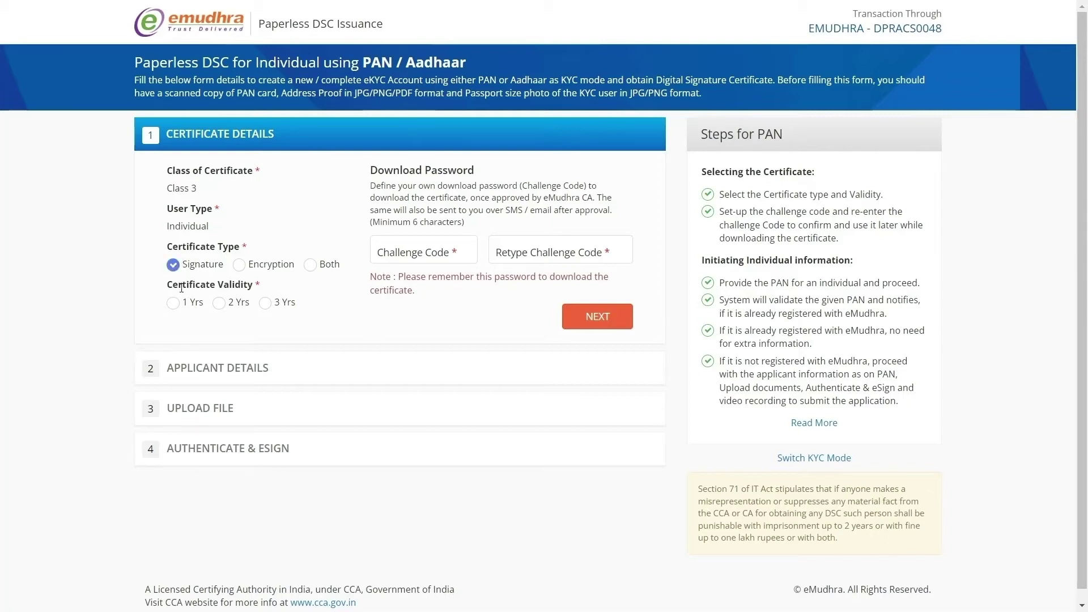
{"action": "left_click", "coordinate": [237, 305]}
{"action": "left_click", "coordinate": [398, 251]}
{"action": "type", "text": "••"}
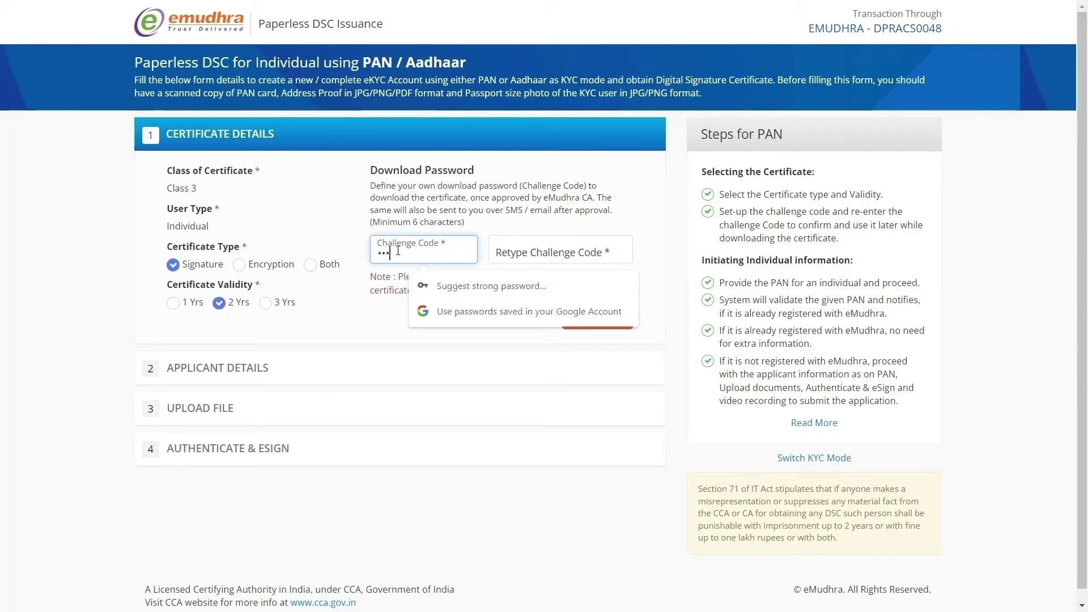
{"action": "type", "text": "••••"}
{"action": "left_click", "coordinate": [555, 251]}
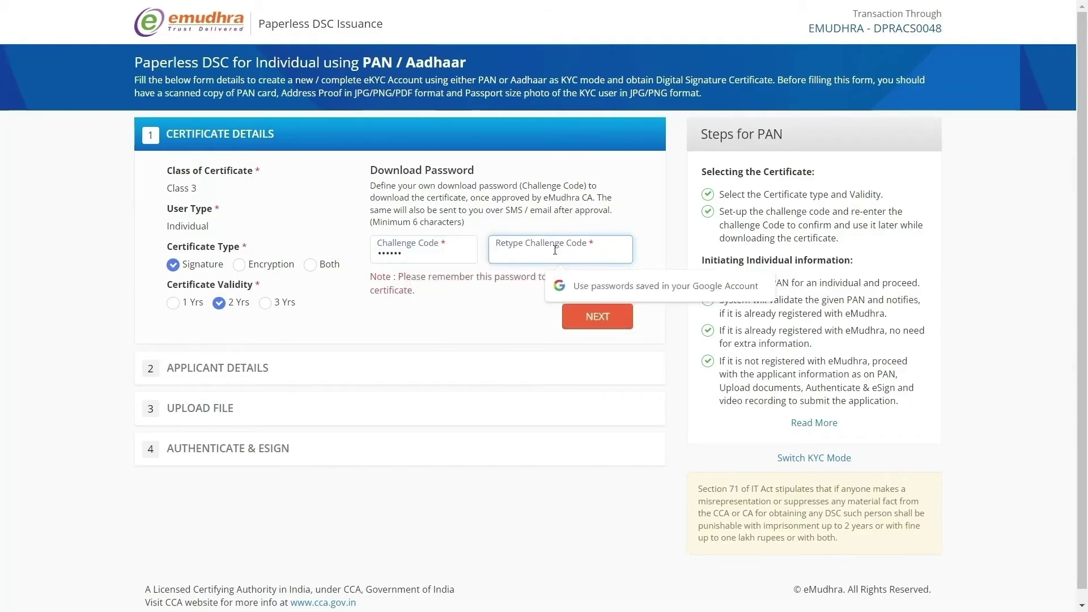
{"action": "type", "text": "1234"}
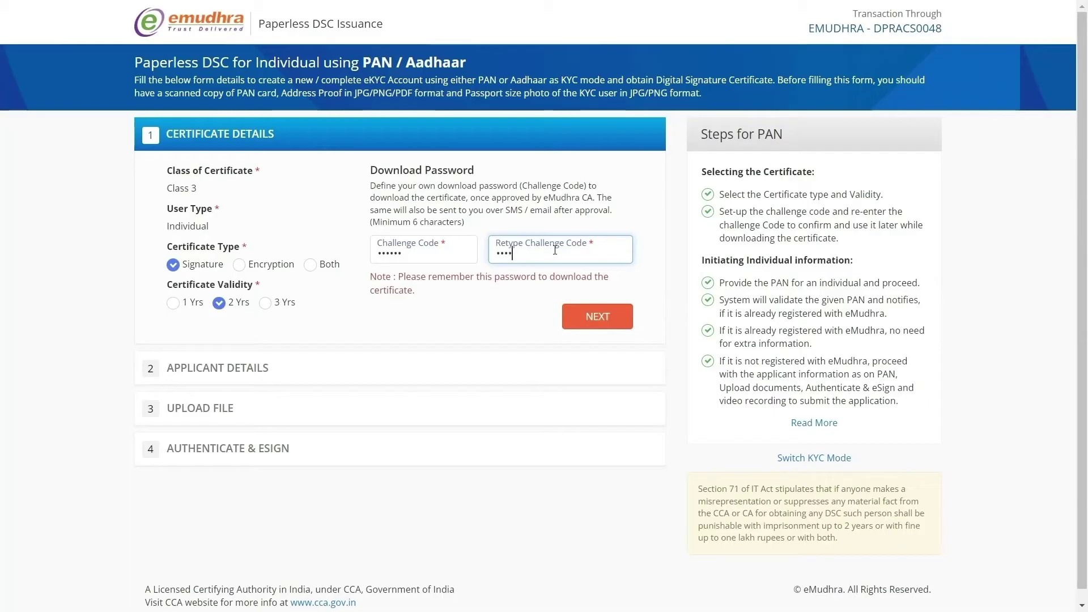
{"action": "type", "text": "56"}
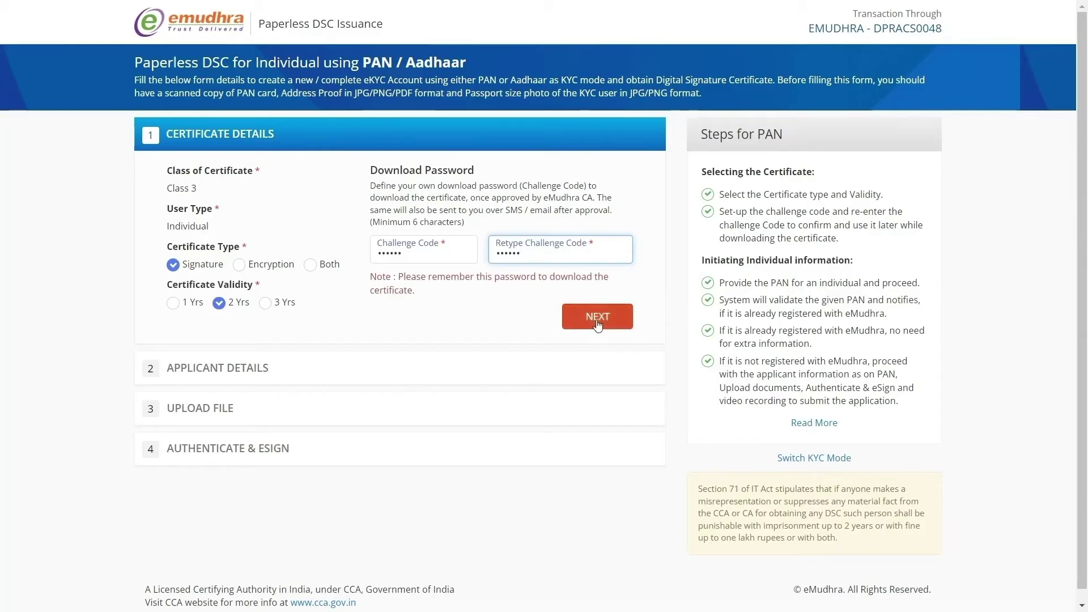
{"action": "left_click", "coordinate": [598, 316]}
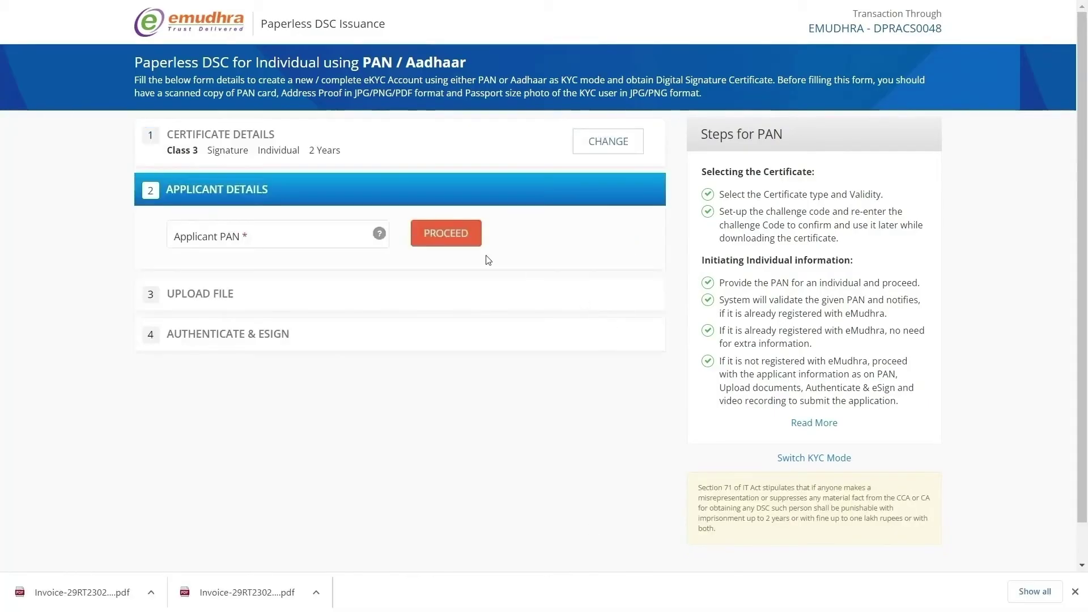
Step: Enter the applicant's PAN, verify it, and choose PAN as the enrolment mode
{"action": "left_click", "coordinate": [331, 241]}
{"action": "type", "text": "ABCDE1234Z"}
{"action": "left_click", "coordinate": [446, 233]}
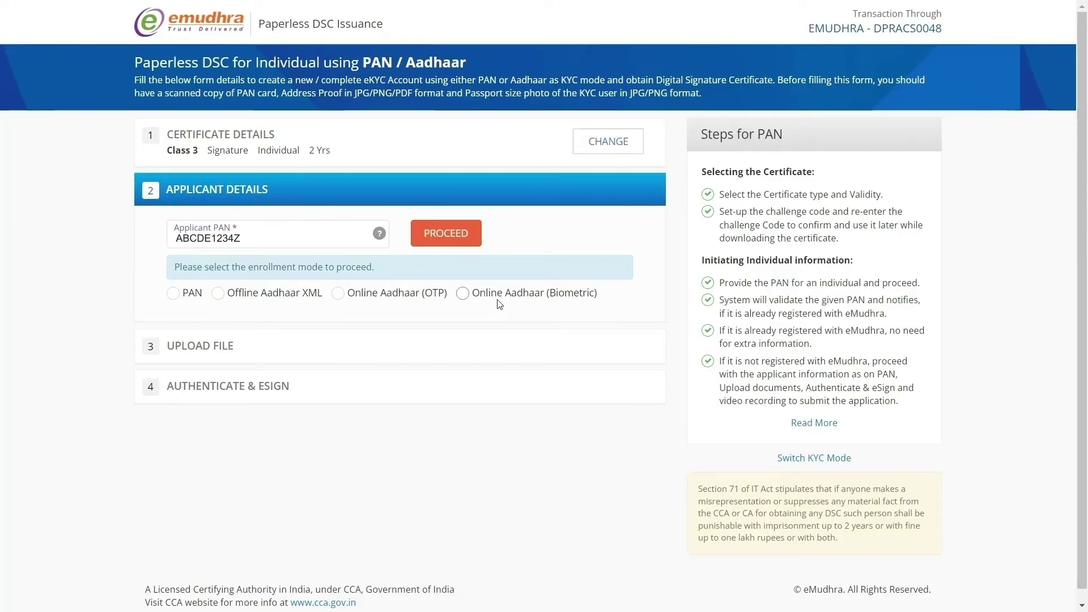
{"action": "left_click", "coordinate": [186, 299]}
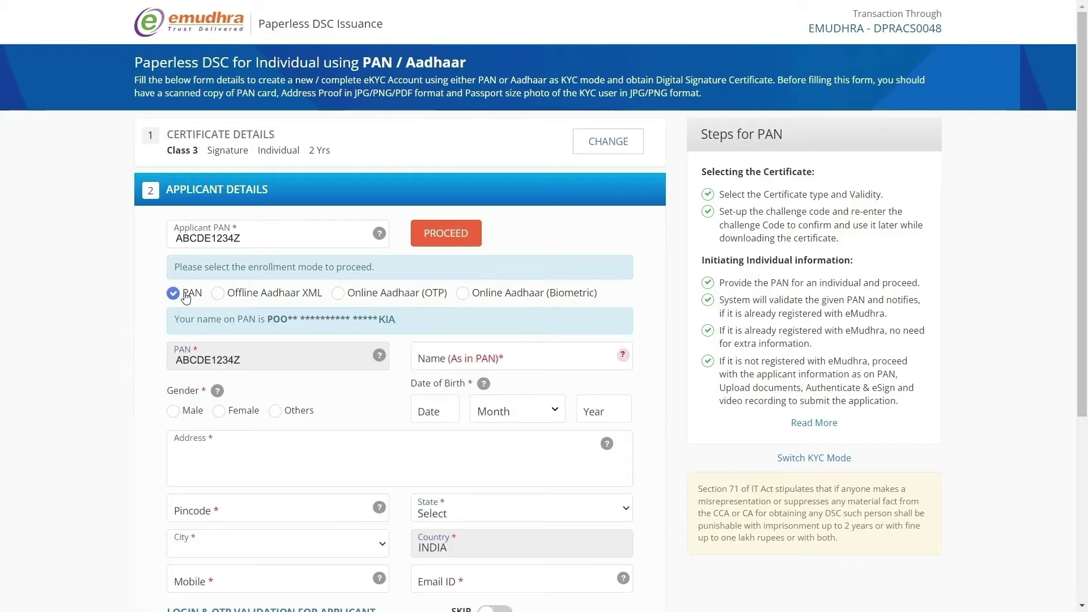
Step: Fill in the name as on PAN, gender Female, date of birth, address and pincode
{"action": "left_click", "coordinate": [481, 355]}
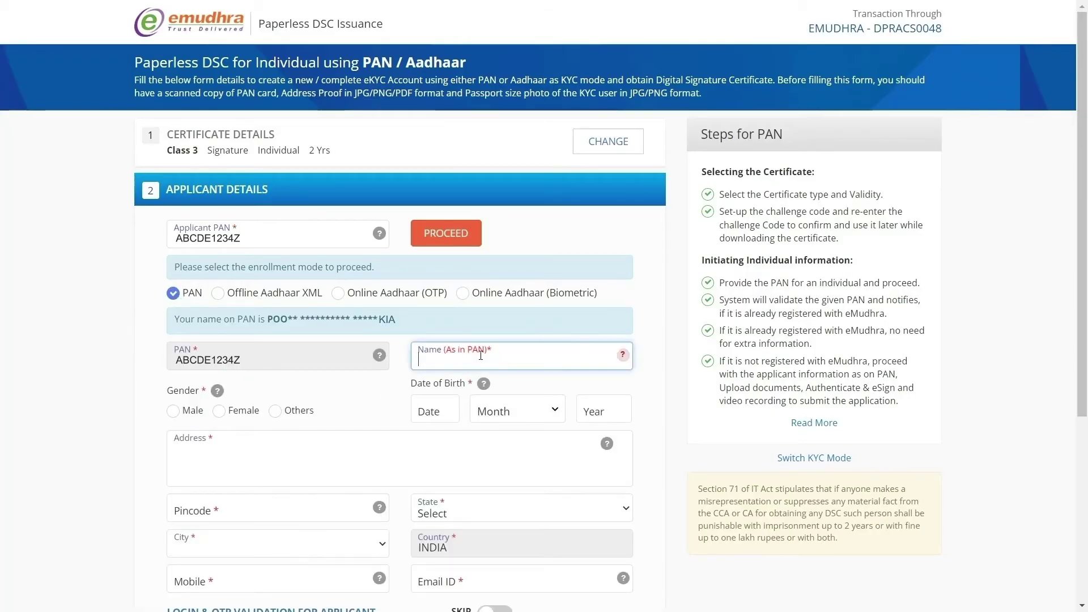
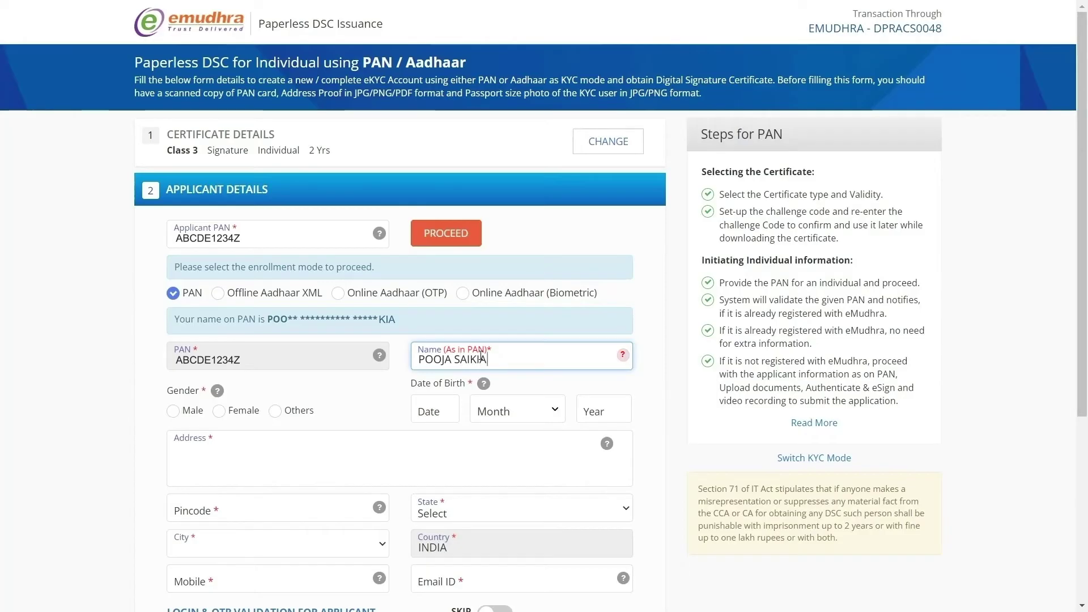
{"action": "left_click", "coordinate": [238, 412]}
{"action": "left_click", "coordinate": [434, 409]}
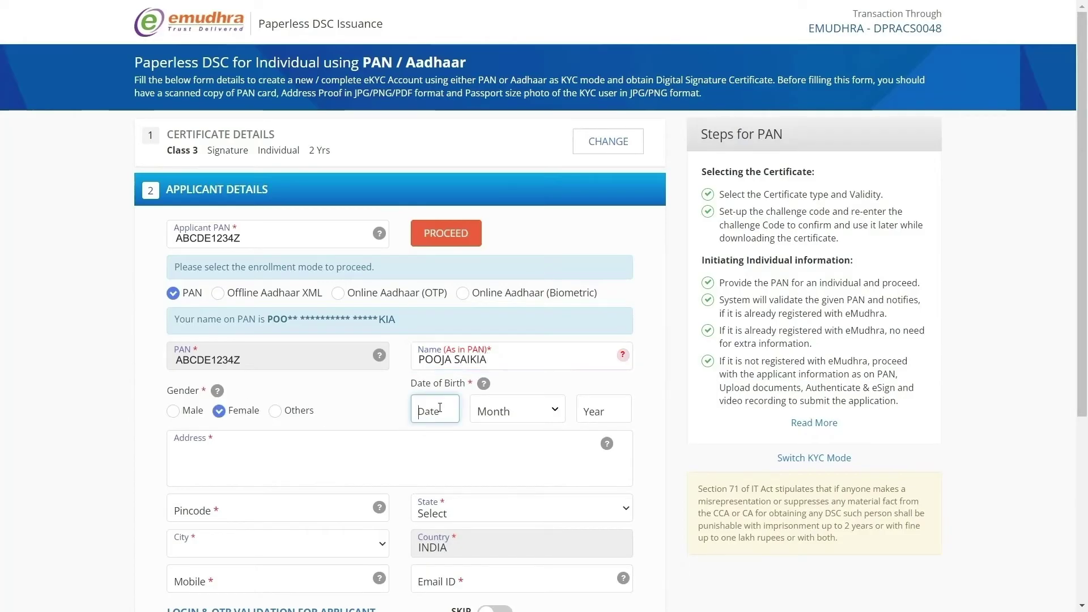
{"action": "type", "text": "12"}
{"action": "left_click", "coordinate": [494, 421]}
{"action": "left_click", "coordinate": [499, 325]}
{"action": "left_click", "coordinate": [600, 411]}
{"action": "type", "text": "1994"}
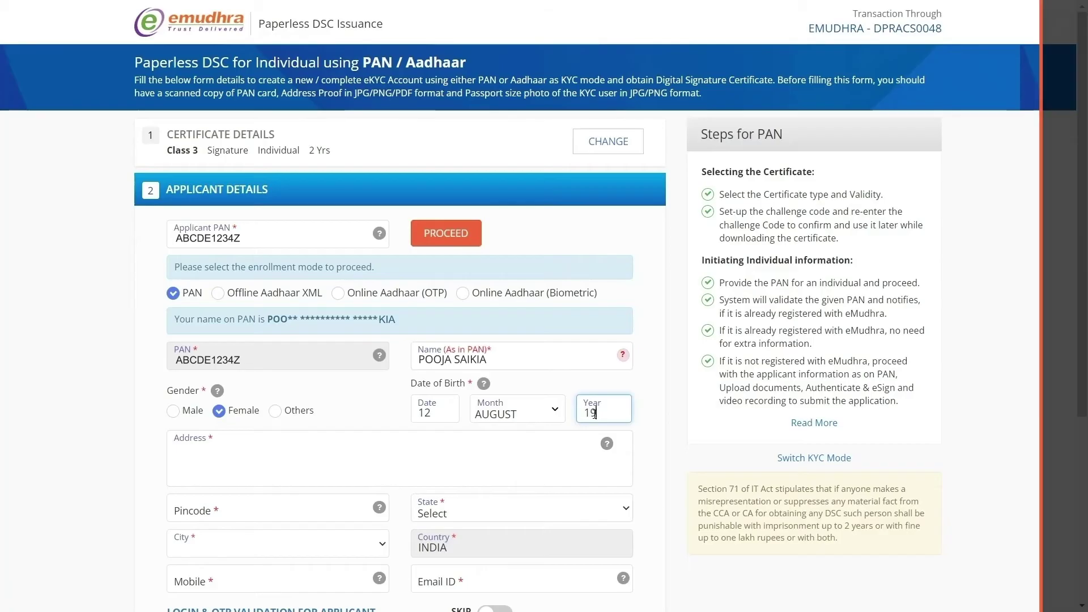
{"action": "left_click", "coordinate": [247, 451]}
{"action": "type", "text": "BEL"}
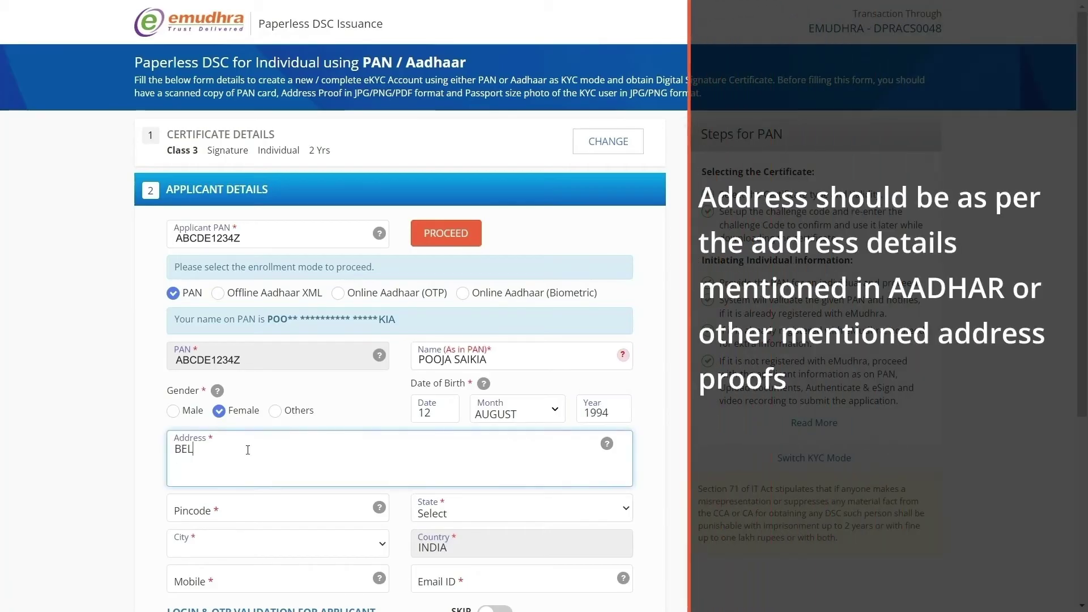
{"action": "type", "text": "GAUM"}
{"action": "left_click", "coordinate": [219, 513]}
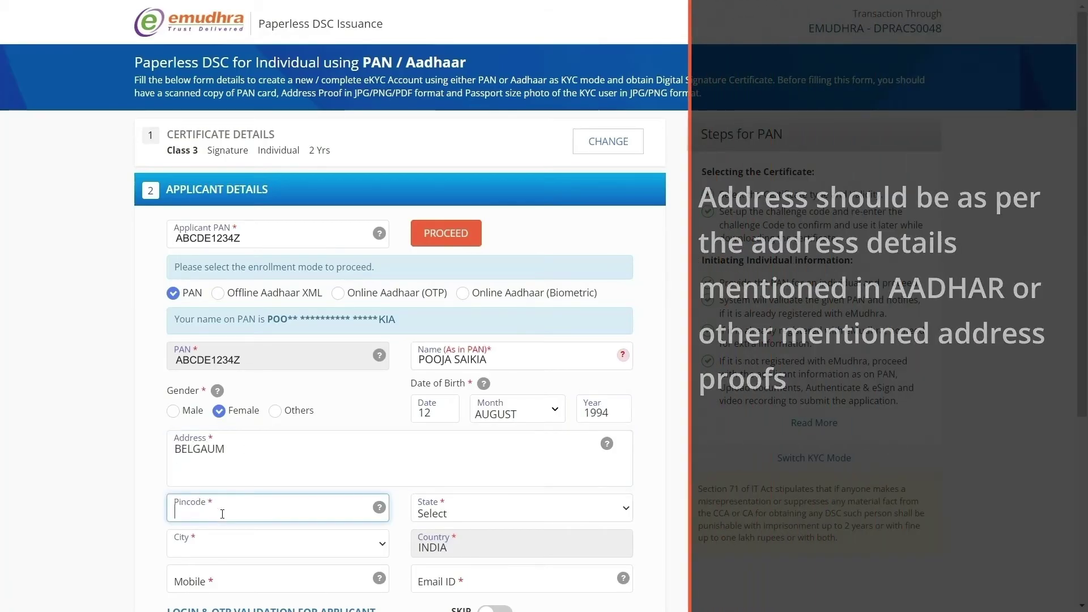
{"action": "type", "text": "590001"}
Step: Enter the applicant's mobile number and e-mail address
{"action": "scroll", "coordinate": [501, 460], "scroll_direction": "down", "scroll_amount": 1}
{"action": "scroll", "coordinate": [501, 460], "scroll_direction": "down", "scroll_amount": 1}
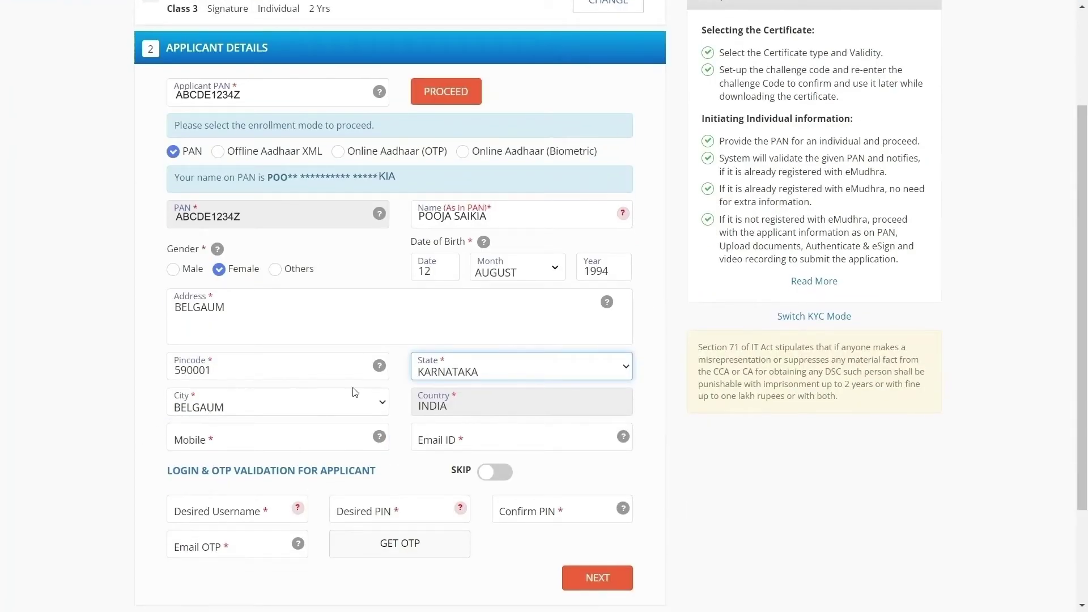
{"action": "left_click", "coordinate": [227, 442]}
{"action": "type", "text": "9999999999"}
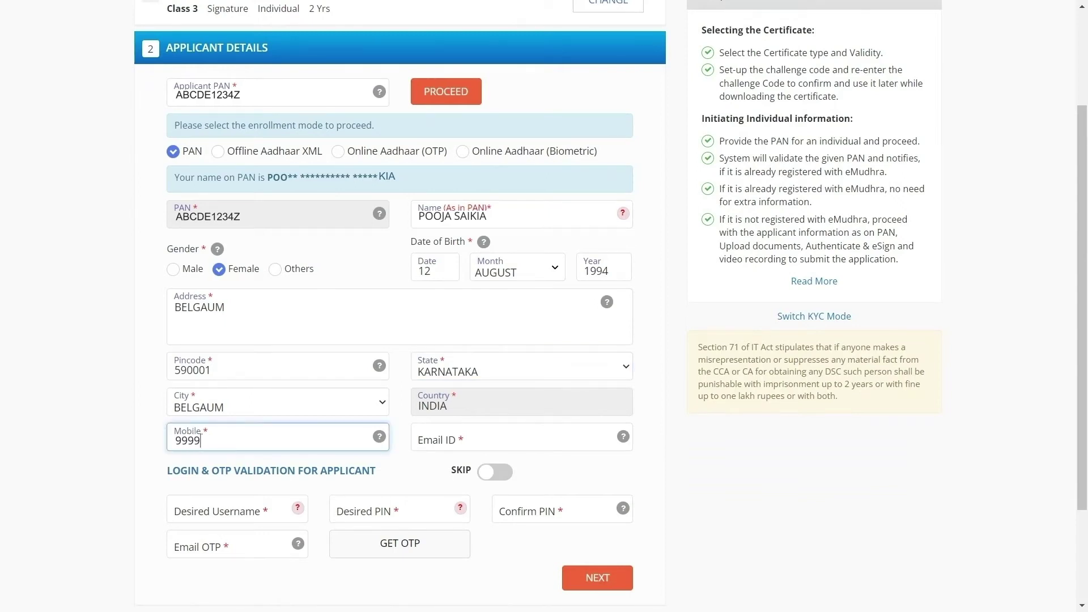
{"action": "left_click", "coordinate": [429, 443]}
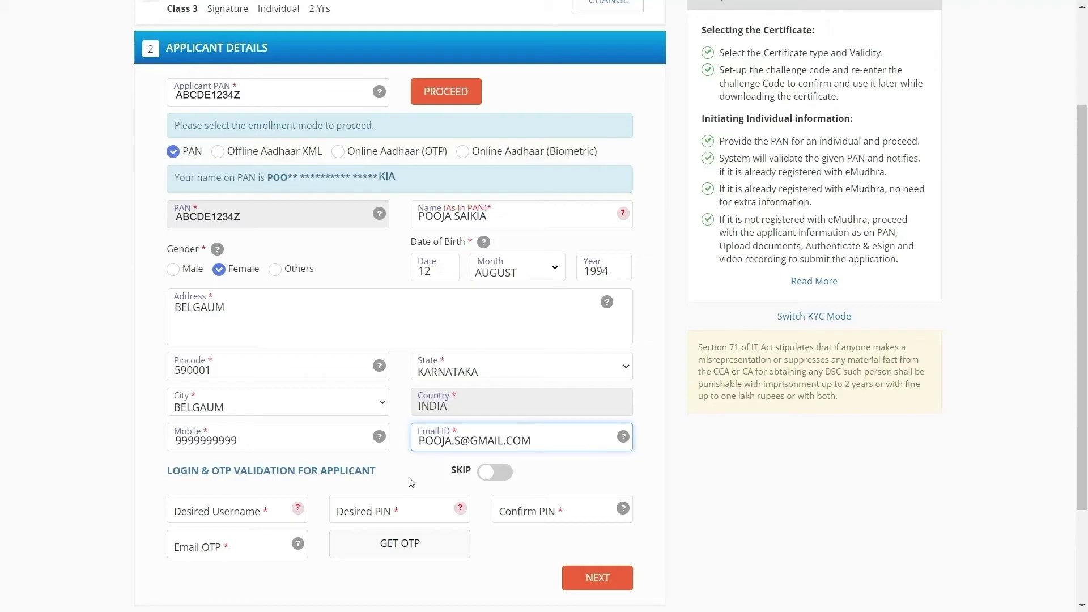
{"action": "scroll", "coordinate": [345, 491], "scroll_direction": "down", "scroll_amount": 1}
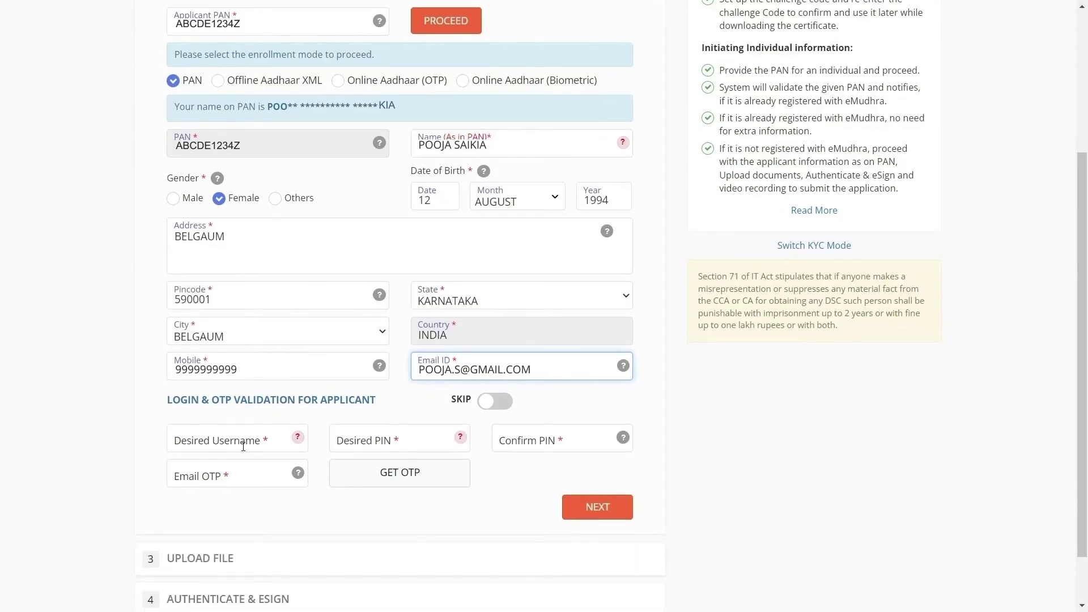
Step: Set the desired username and the desired PIN, confirming the PIN
{"action": "left_click", "coordinate": [267, 442]}
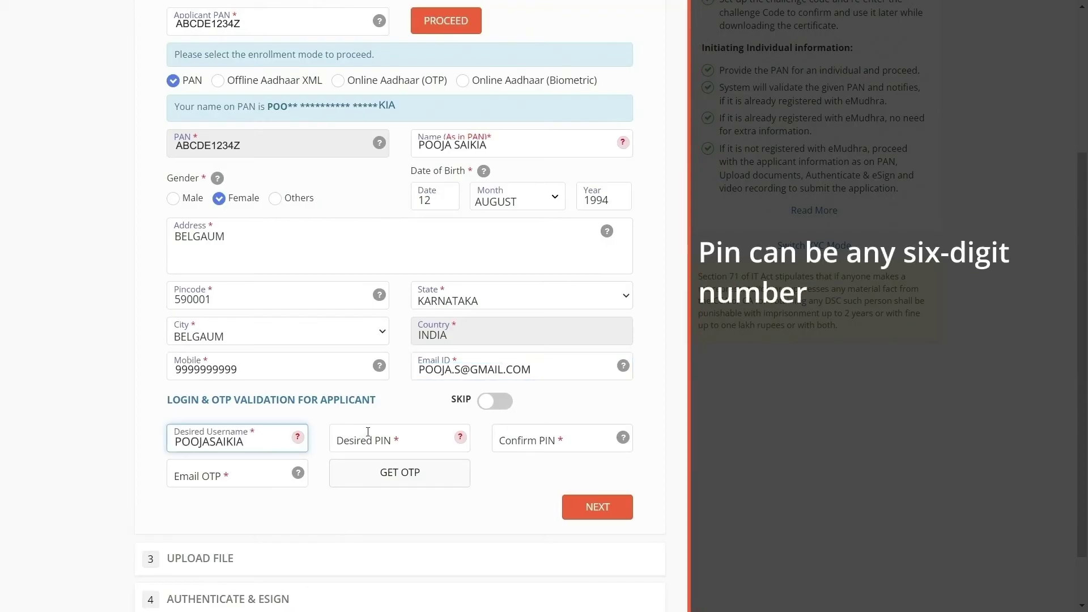
{"action": "left_click", "coordinate": [368, 432]}
{"action": "type", "text": "123456"}
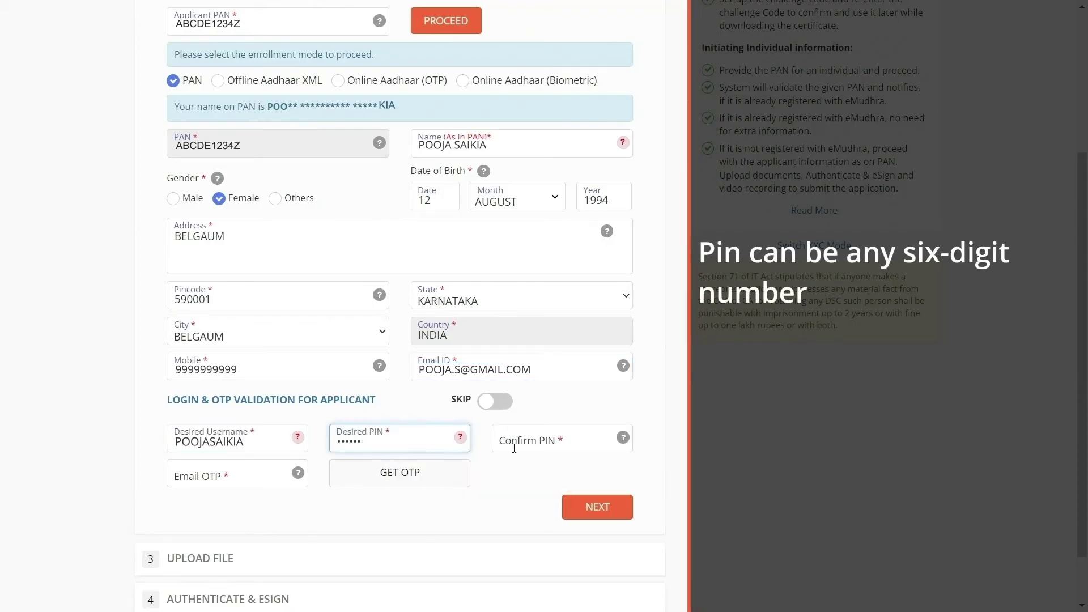
{"action": "left_click", "coordinate": [514, 448]}
{"action": "type", "text": "123456"}
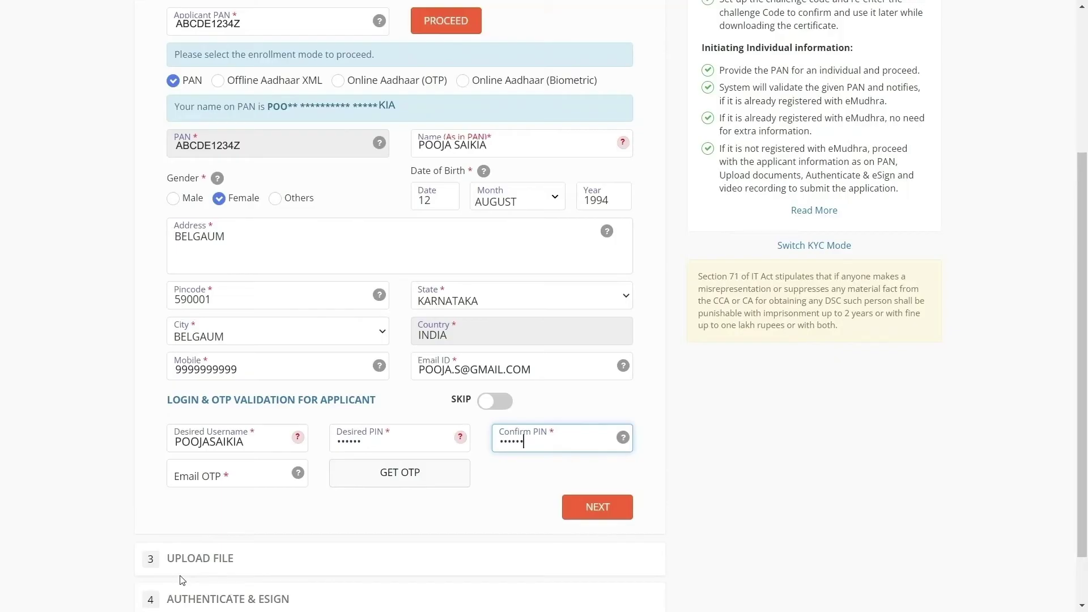
Step: Request and enter the e-mail OTP, then move on to the Upload File step
{"action": "left_click", "coordinate": [387, 481]}
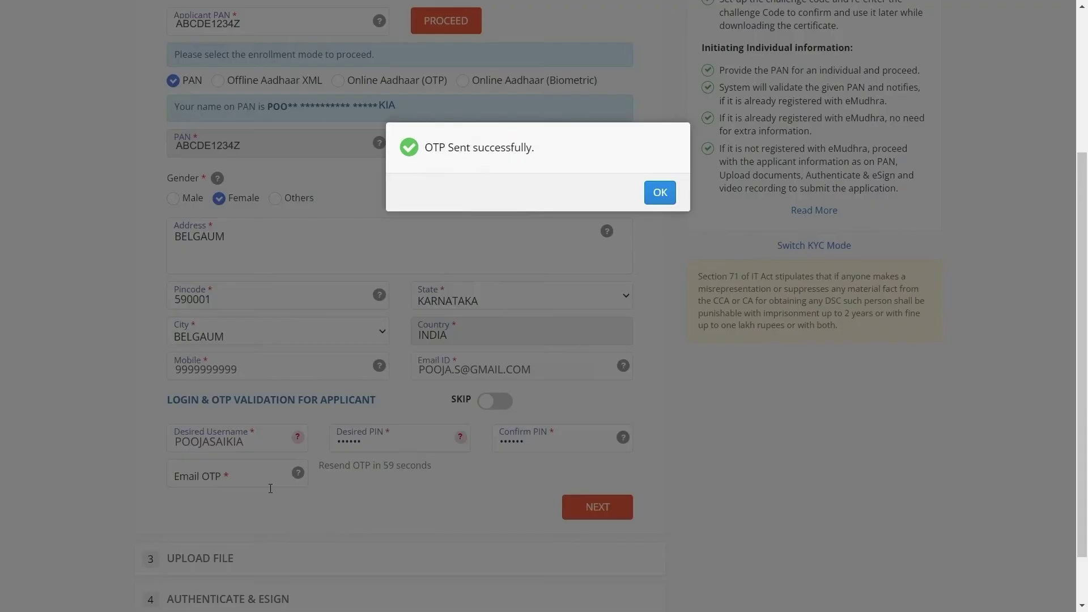
{"action": "left_click", "coordinate": [663, 197]}
{"action": "left_click", "coordinate": [233, 481]}
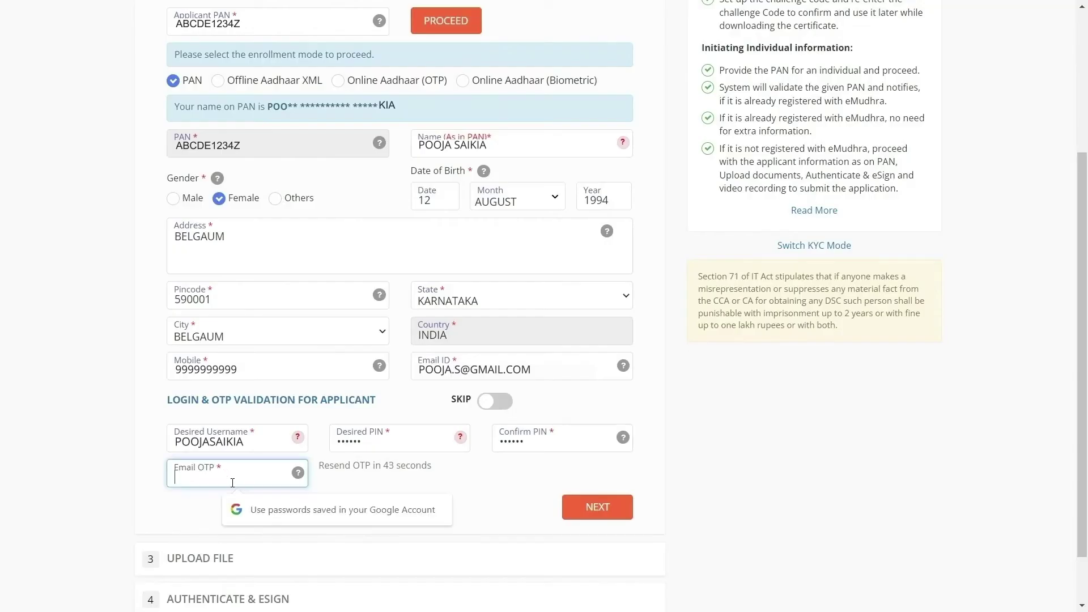
{"action": "type", "text": "1234"}
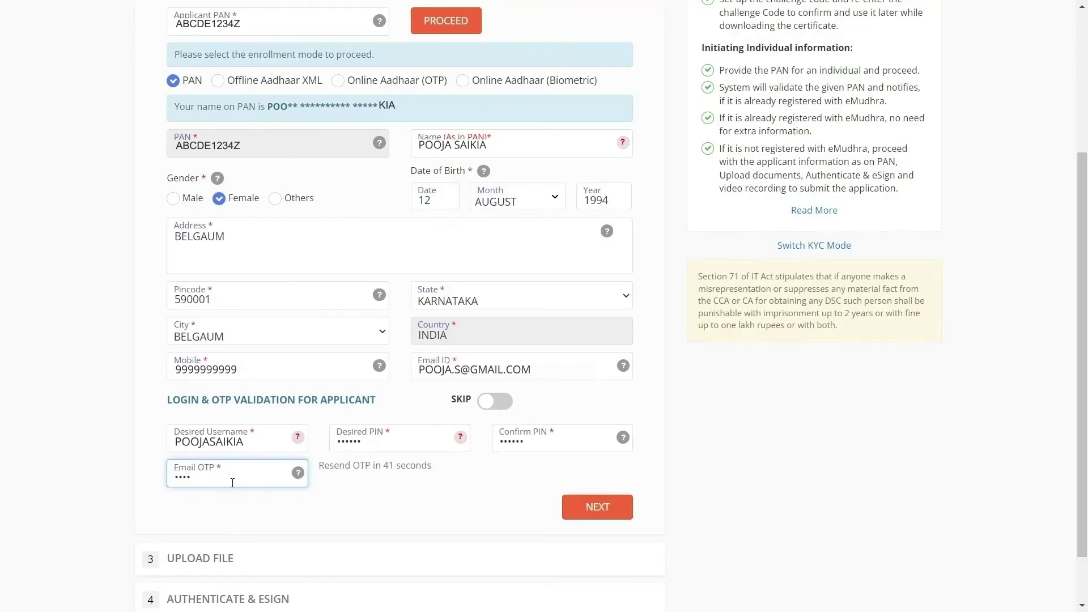
{"action": "left_click", "coordinate": [585, 507]}
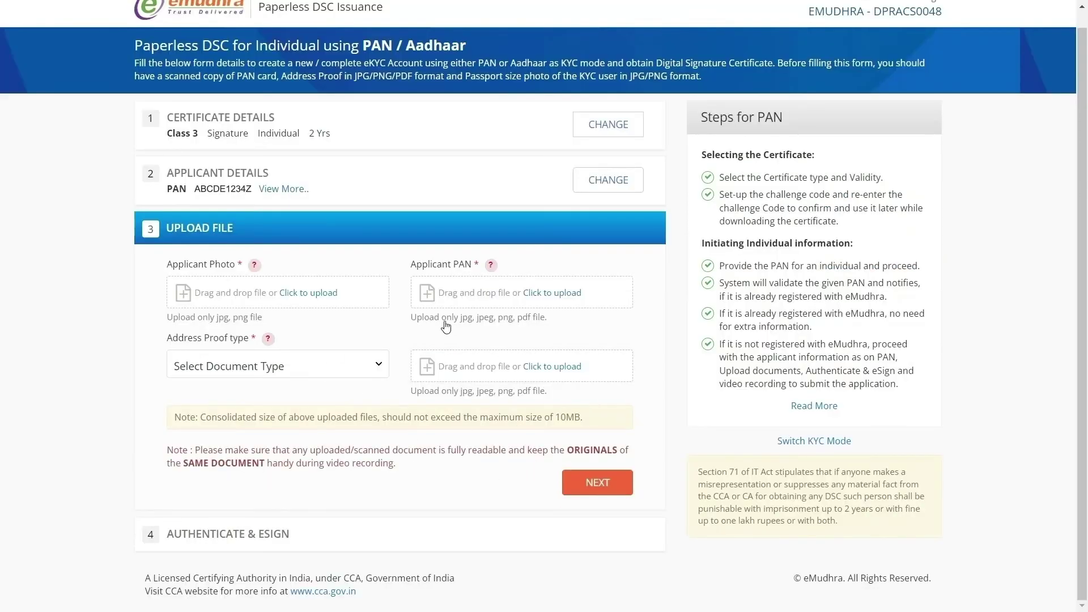
Step: Set the address proof type to Aadhaar and upload Passport pic copy.jpg as the applicant photo
{"action": "left_click", "coordinate": [256, 377]}
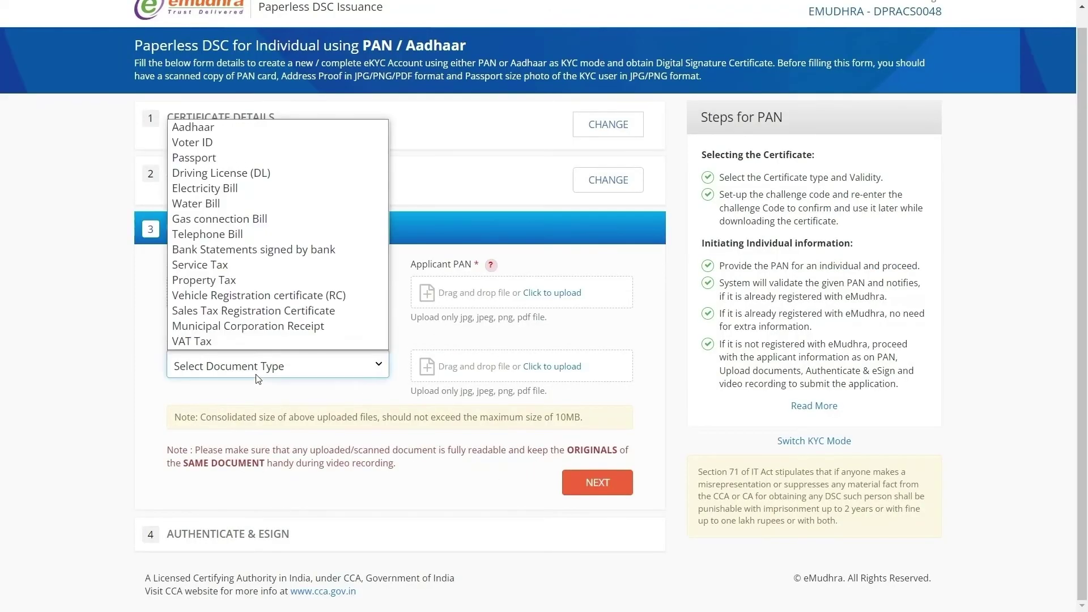
{"action": "left_click", "coordinate": [283, 127]}
{"action": "left_click", "coordinate": [312, 294]}
{"action": "left_click", "coordinate": [1024, 348]}
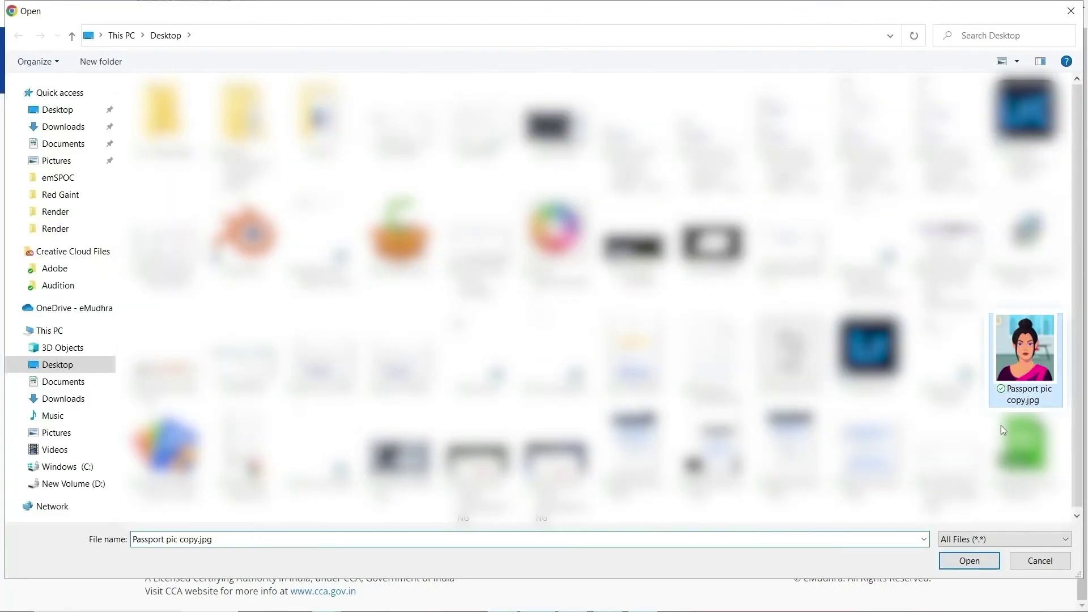
{"action": "left_click", "coordinate": [972, 561]}
Step: Upload the invoice PDF from Downloads as both the PAN and address proof documents, then proceed
{"action": "left_click", "coordinate": [552, 293]}
{"action": "left_click", "coordinate": [284, 375]}
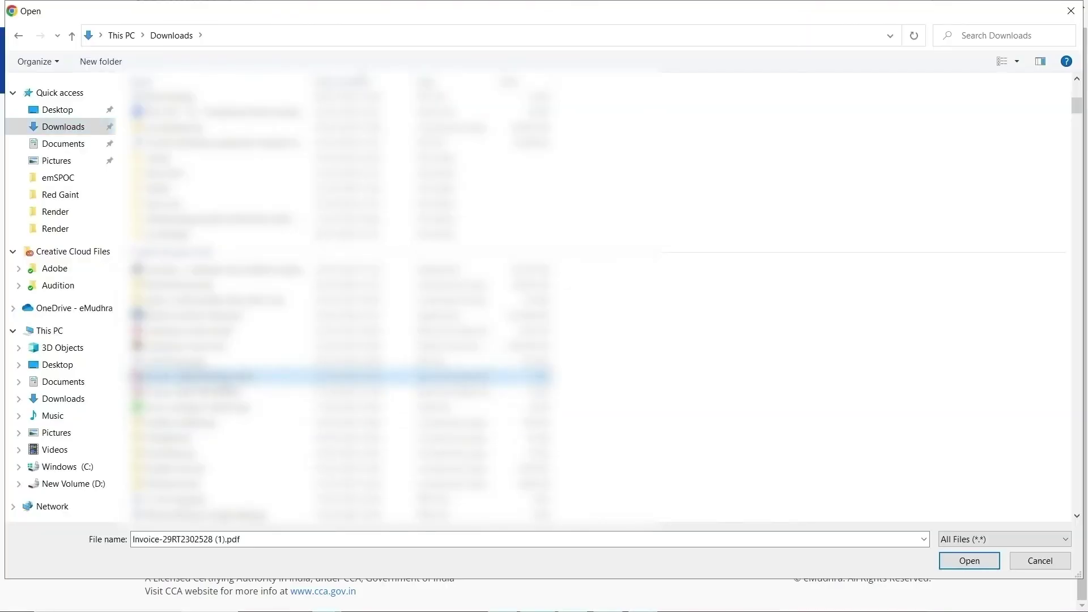
{"action": "left_click", "coordinate": [957, 564]}
{"action": "left_click", "coordinate": [542, 370]}
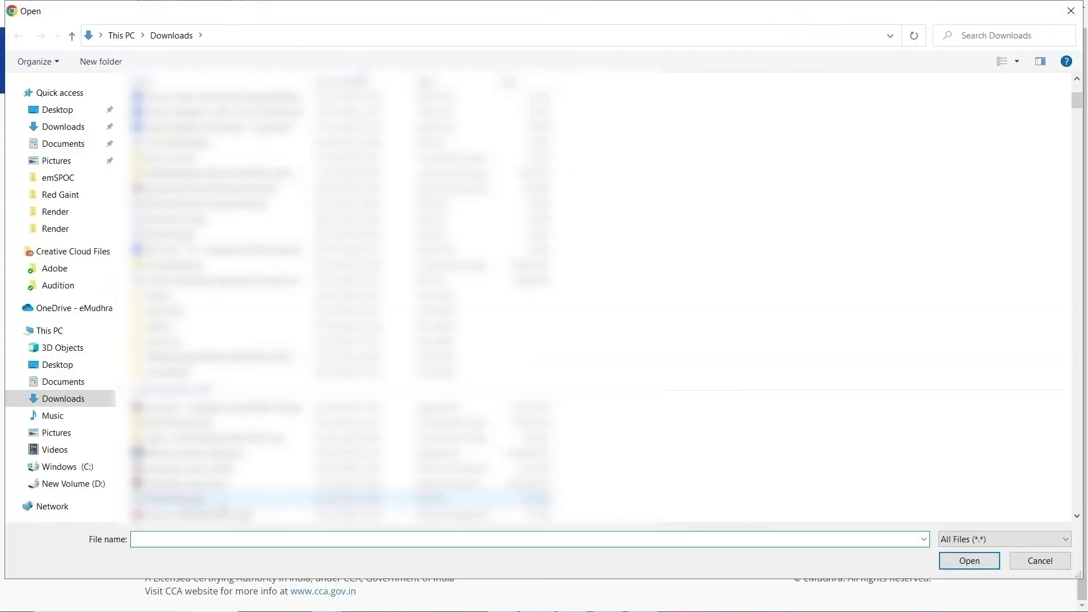
{"action": "left_click", "coordinate": [255, 515]}
{"action": "left_click", "coordinate": [972, 562]}
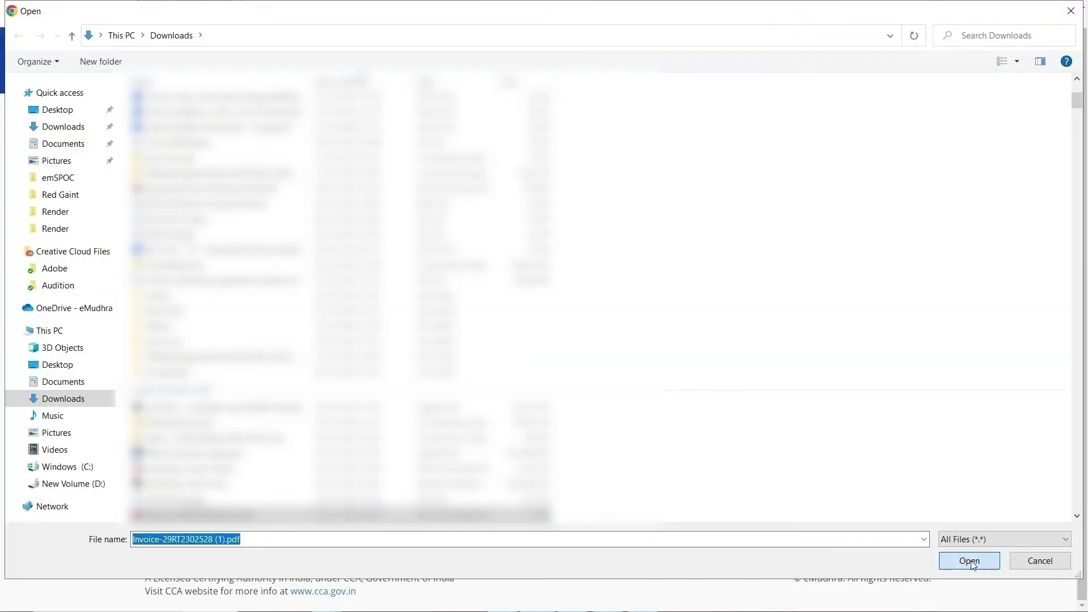
{"action": "left_click", "coordinate": [595, 487]}
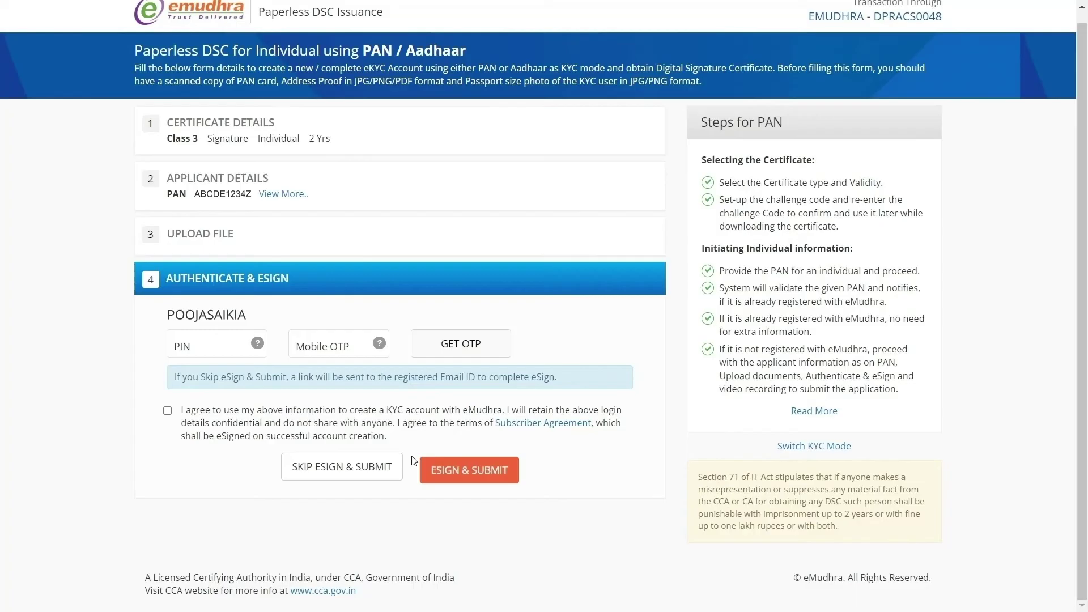
Step: Enter the signing PIN, accept the KYC agreement, enter the mobile OTP, and eSign-submit the application
{"action": "left_click", "coordinate": [237, 351]}
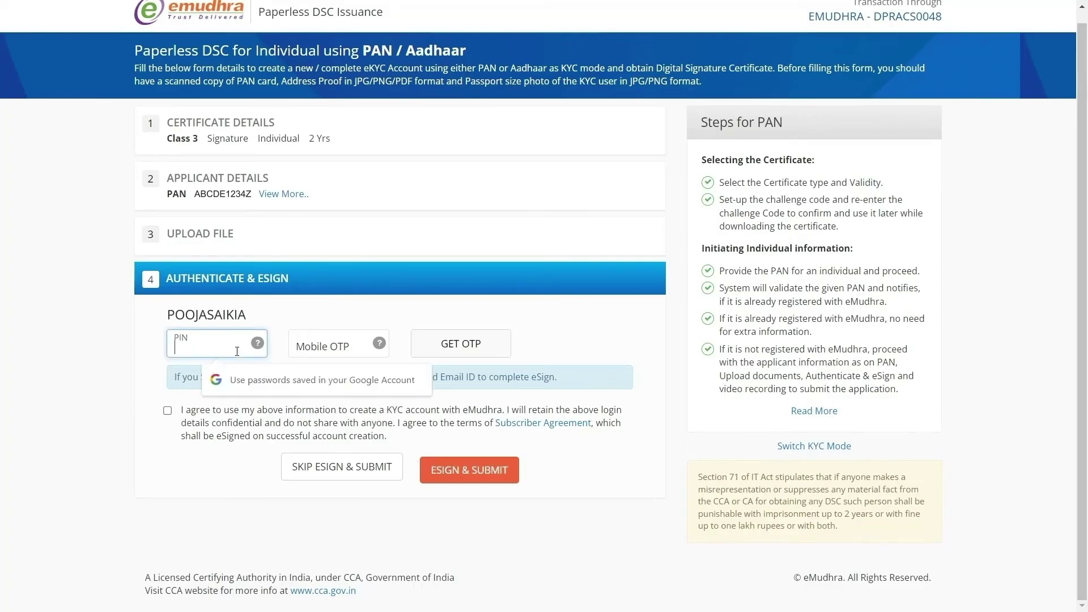
{"action": "type", "text": "••"}
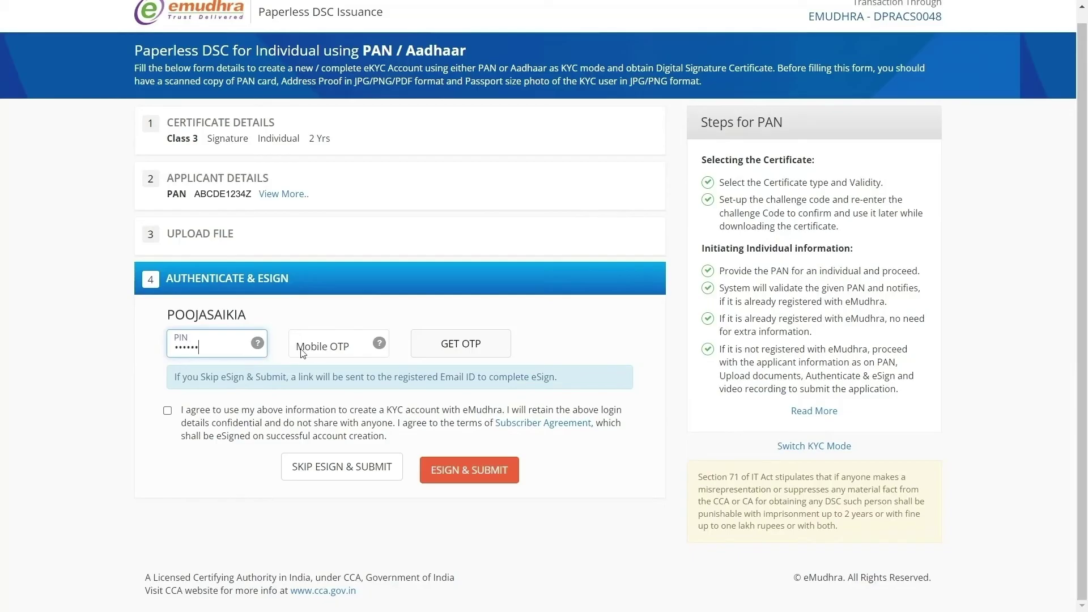
{"action": "left_click", "coordinate": [424, 345]}
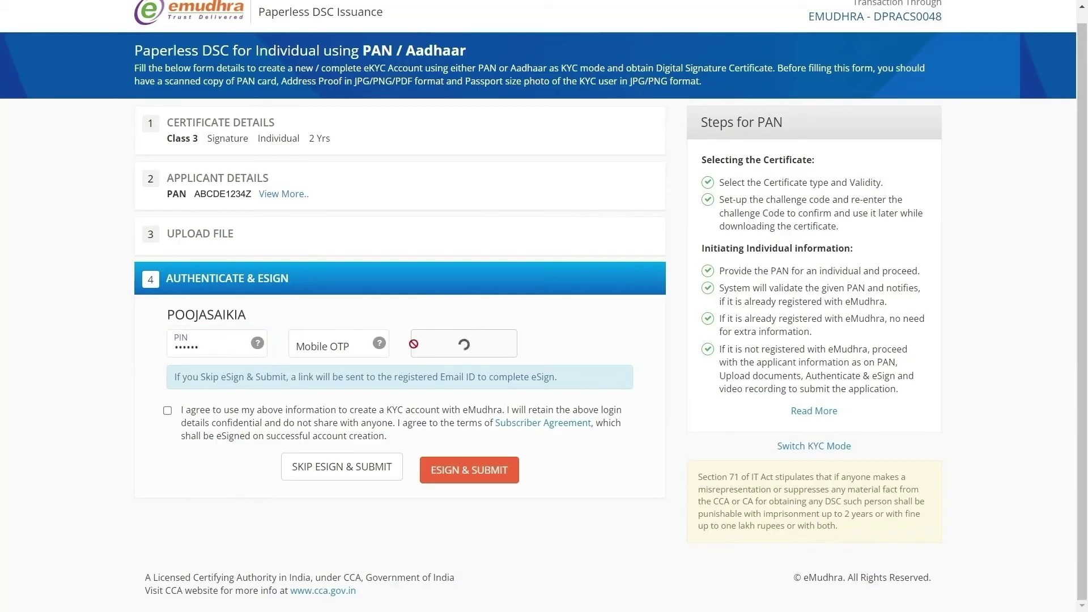
{"action": "left_click", "coordinate": [167, 410]}
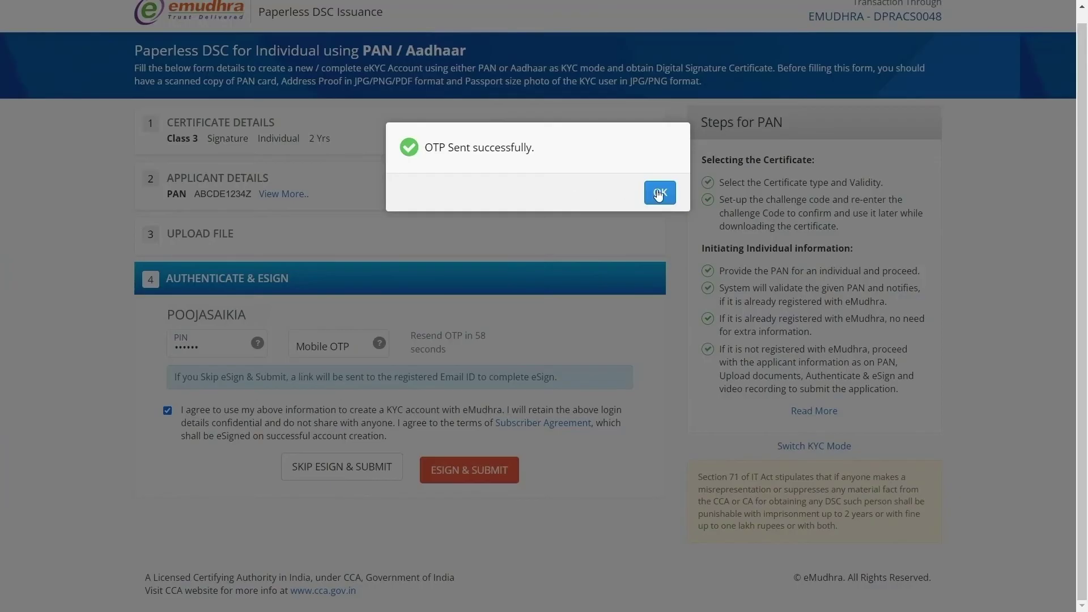
{"action": "left_click", "coordinate": [658, 194]}
{"action": "left_click", "coordinate": [345, 351]}
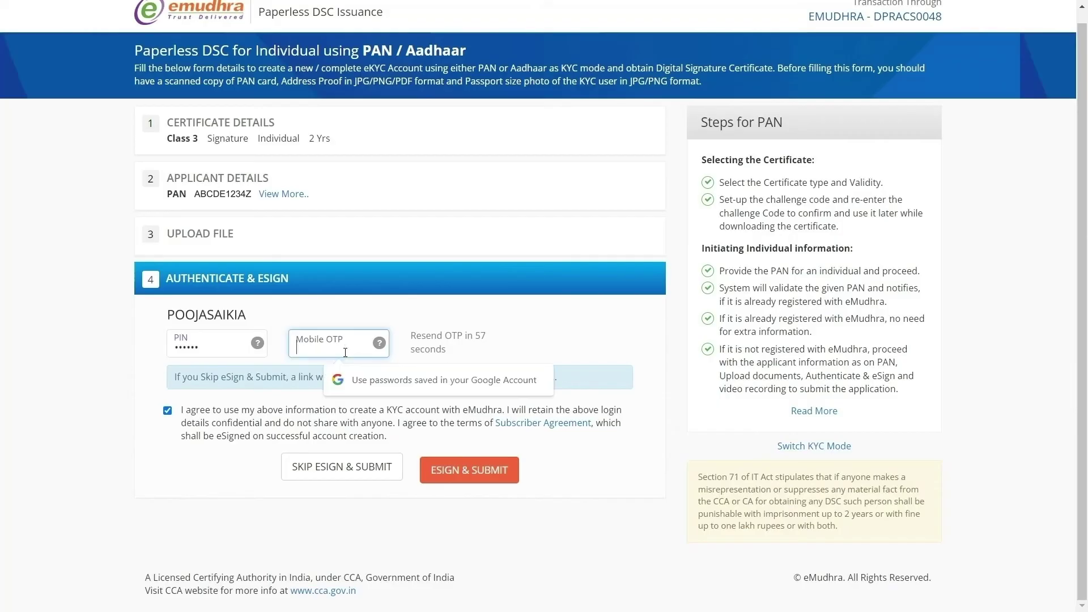
{"action": "type", "text": "12"}
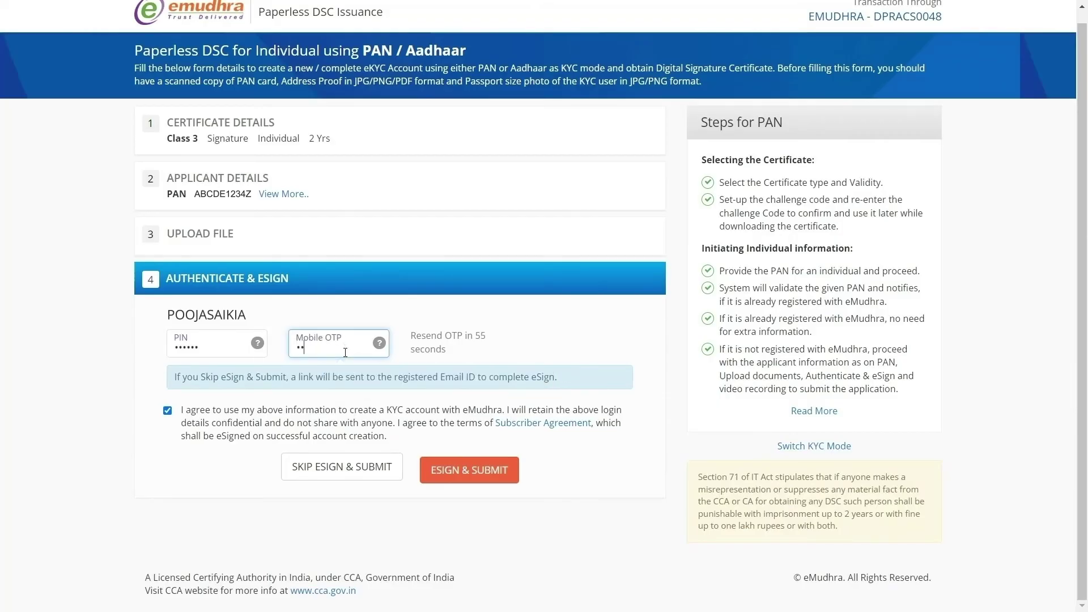
{"action": "left_click", "coordinate": [469, 479]}
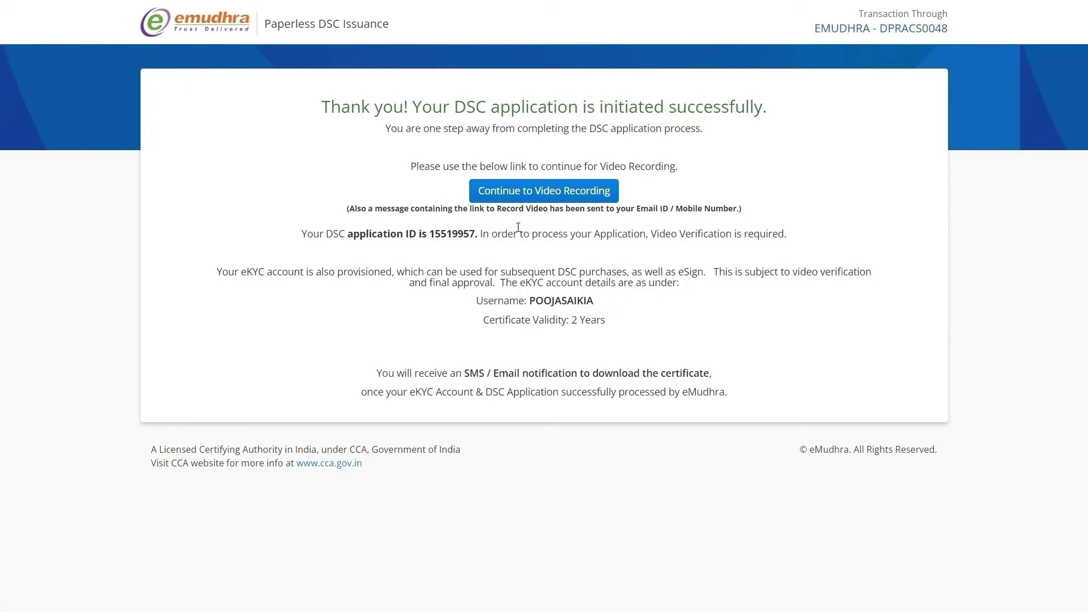
Step: Allow camera and microphone access, keep English as the recording language, and open Record Video
{"action": "left_click", "coordinate": [567, 202]}
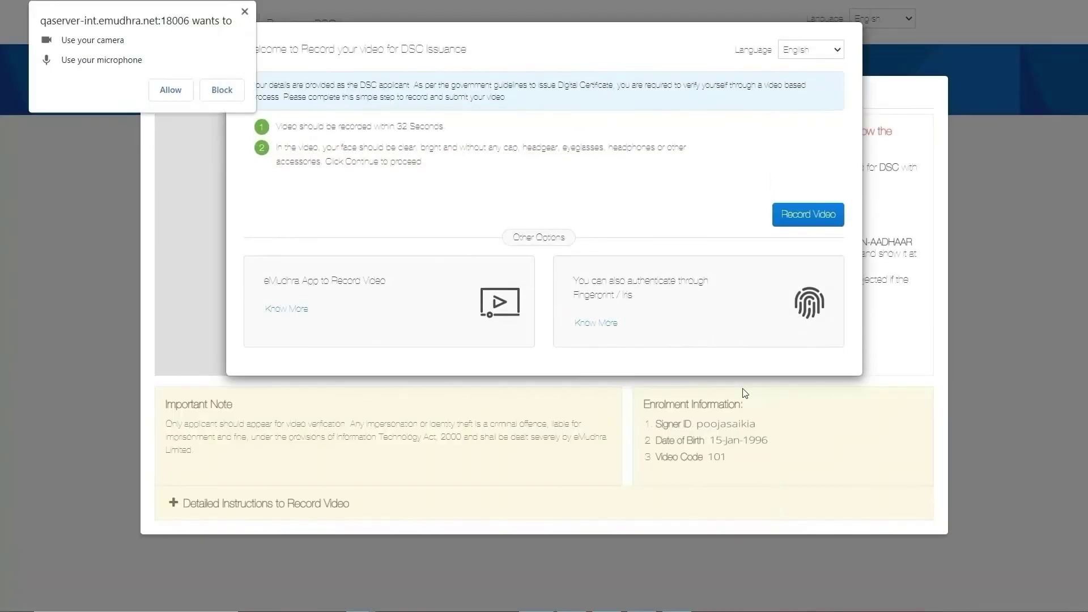
{"action": "left_click", "coordinate": [162, 98]}
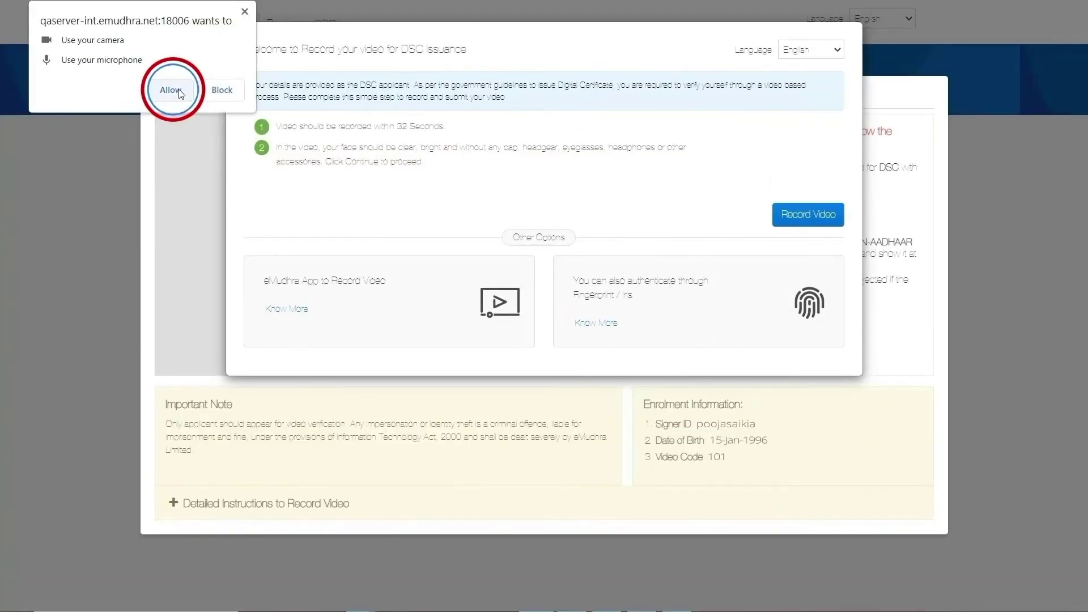
{"action": "left_click", "coordinate": [832, 49]}
{"action": "left_click", "coordinate": [830, 71]}
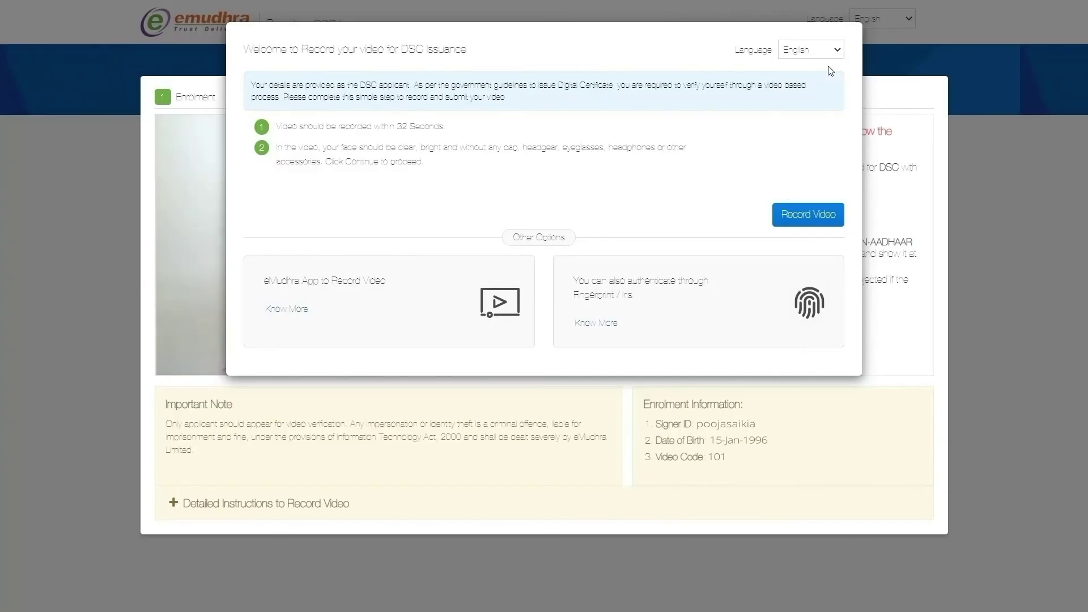
{"action": "left_click", "coordinate": [802, 220]}
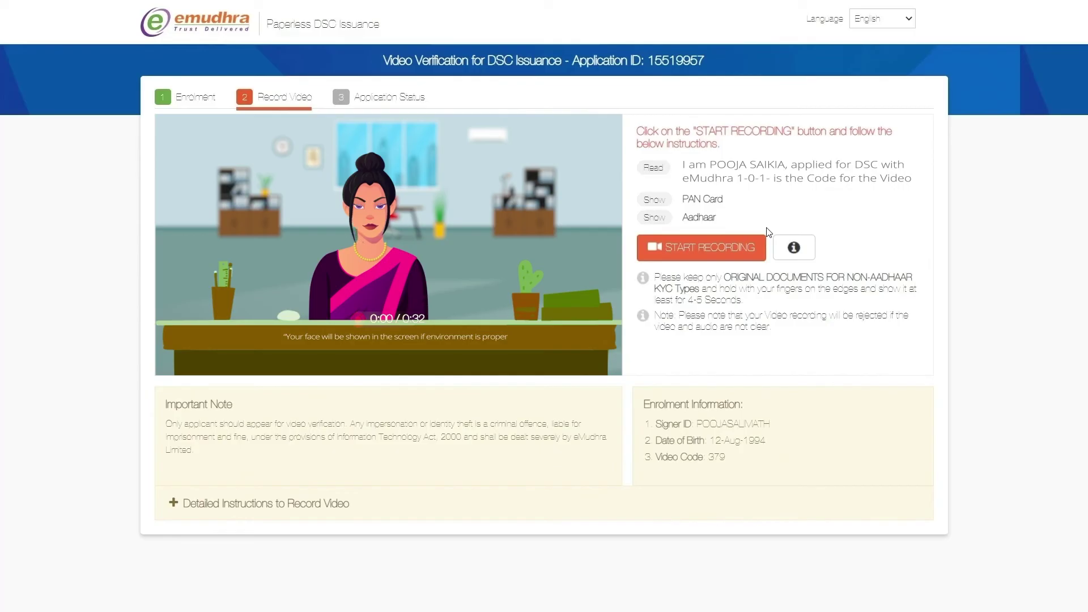
Step: Record the verification video reading the statement with PAN and Aadhaar, preview it, and submit
{"action": "left_click", "coordinate": [719, 248]}
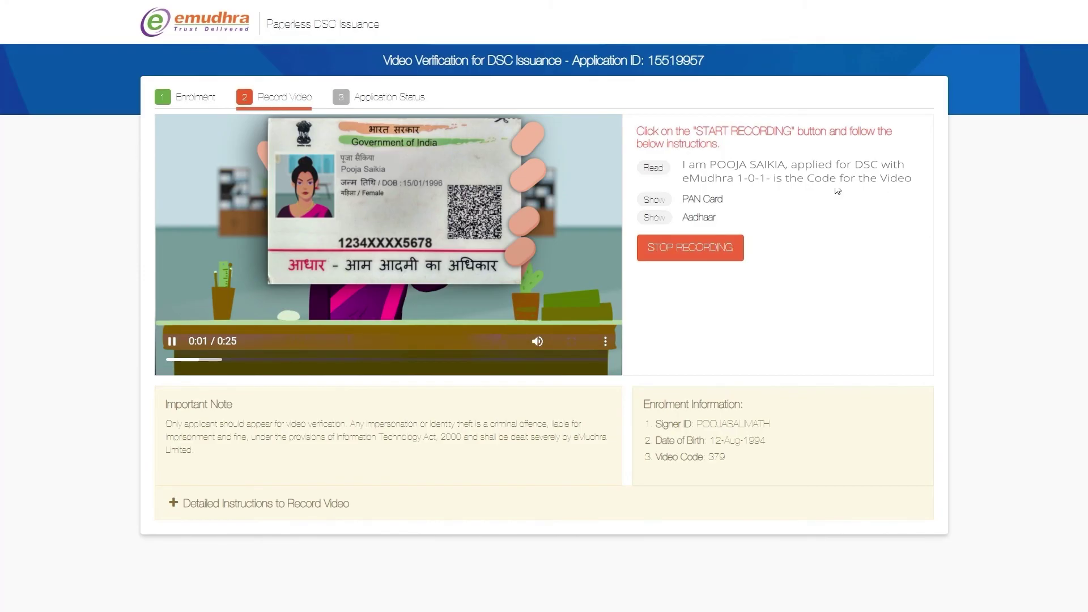
{"action": "left_click", "coordinate": [669, 255]}
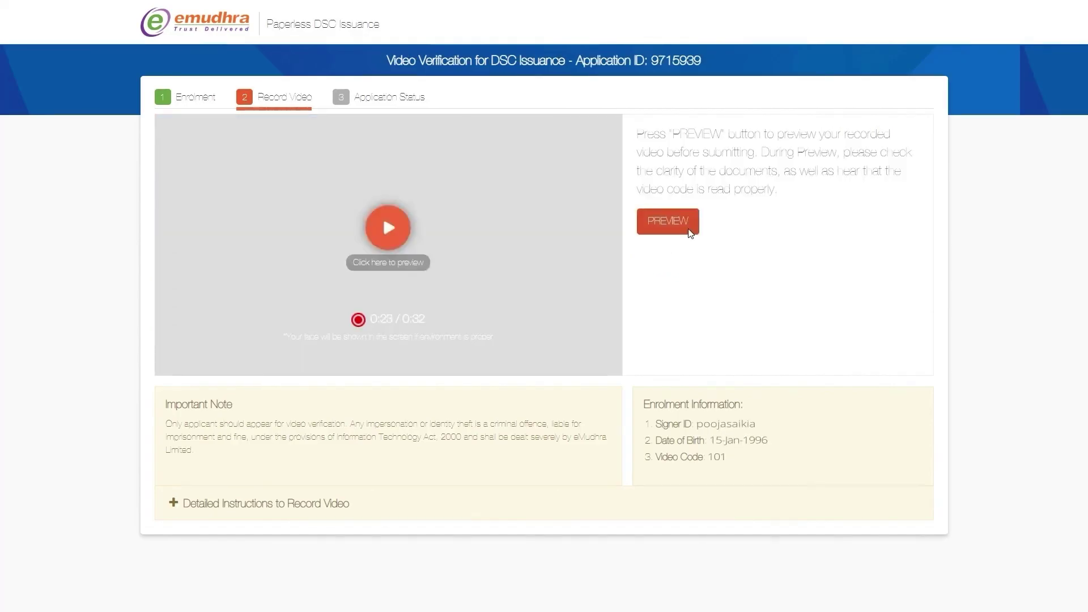
{"action": "left_click", "coordinate": [689, 230]}
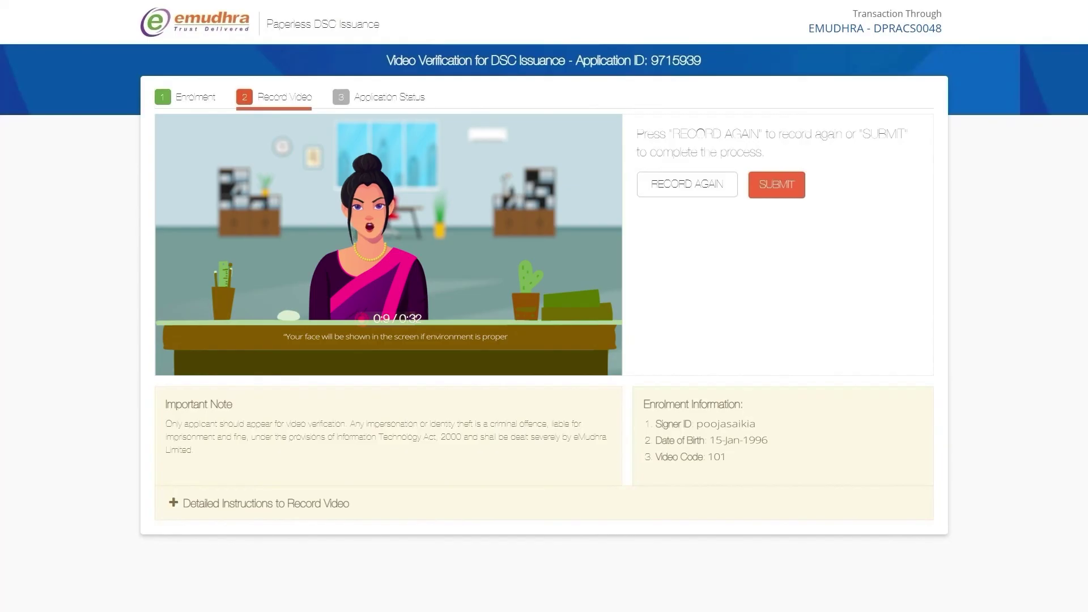
{"action": "left_click", "coordinate": [769, 195]}
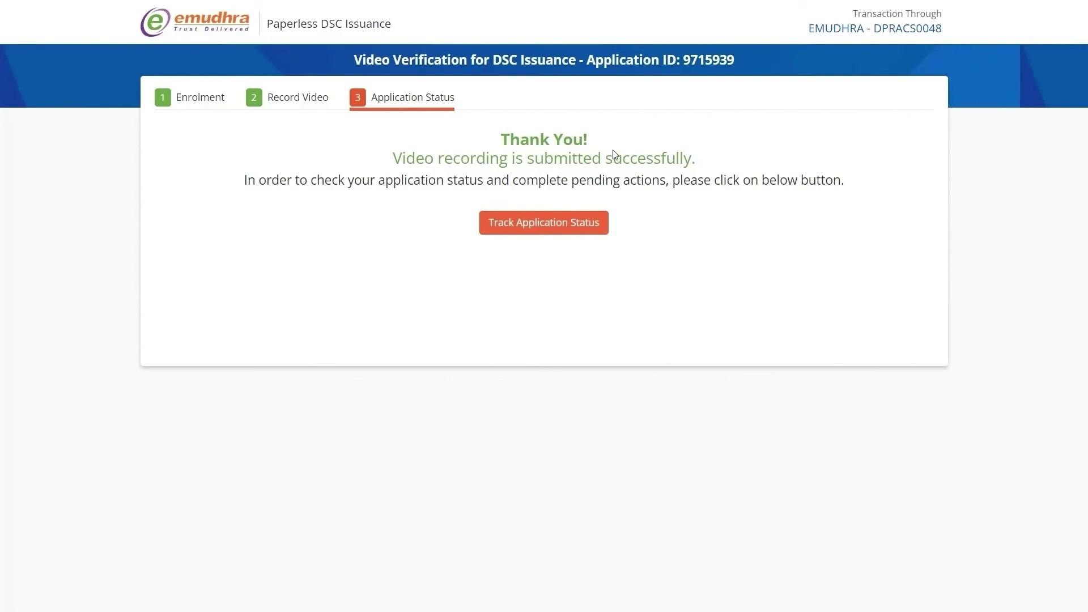
Step: Open the Track Application Status view for the submitted DSC application
{"action": "left_click", "coordinate": [485, 222]}
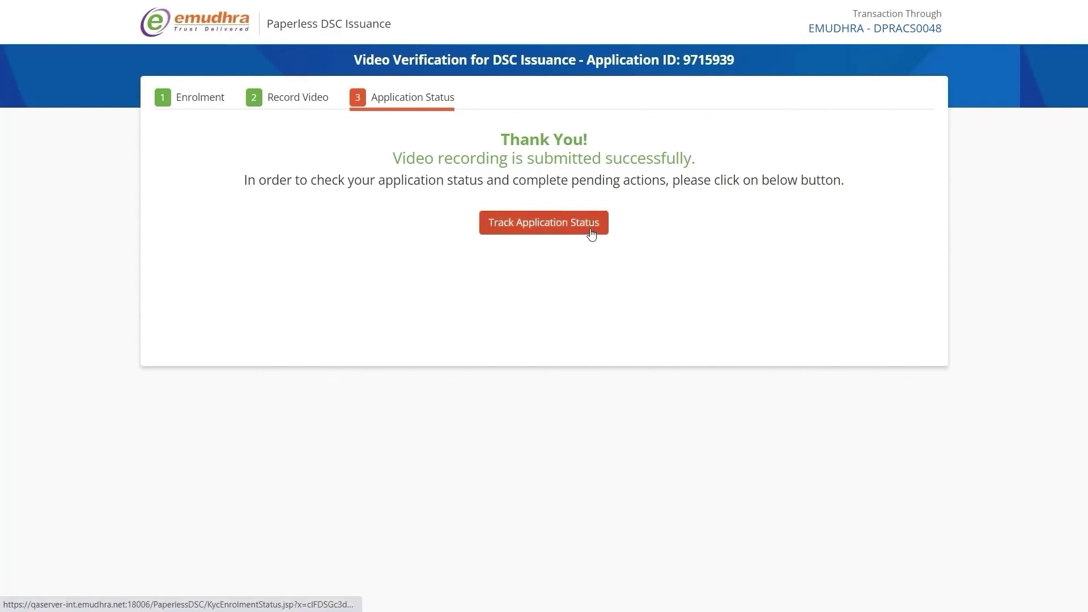
{"action": "left_click", "coordinate": [539, 227]}
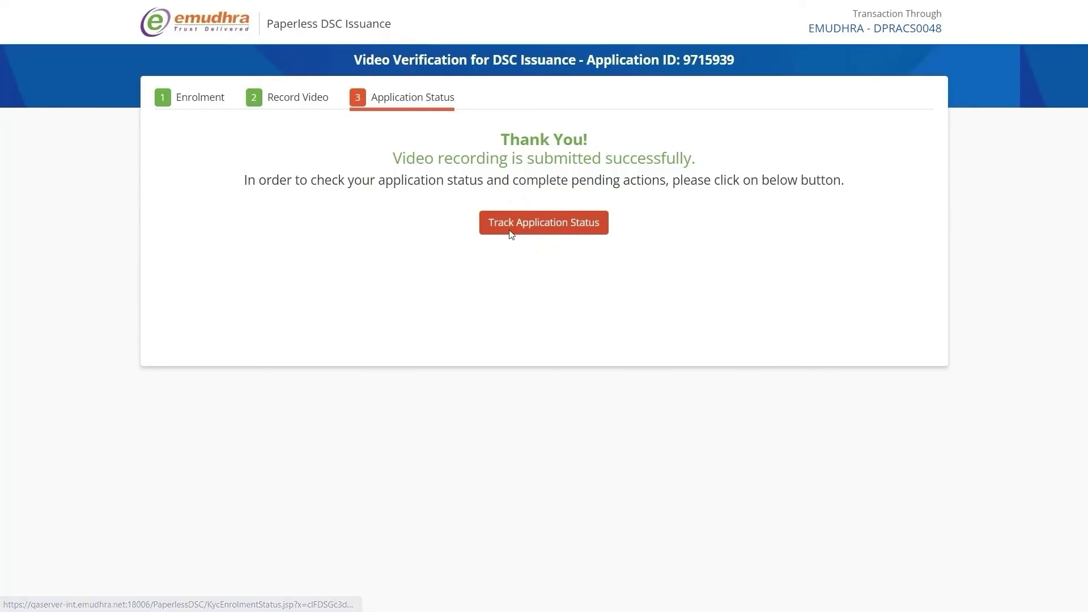